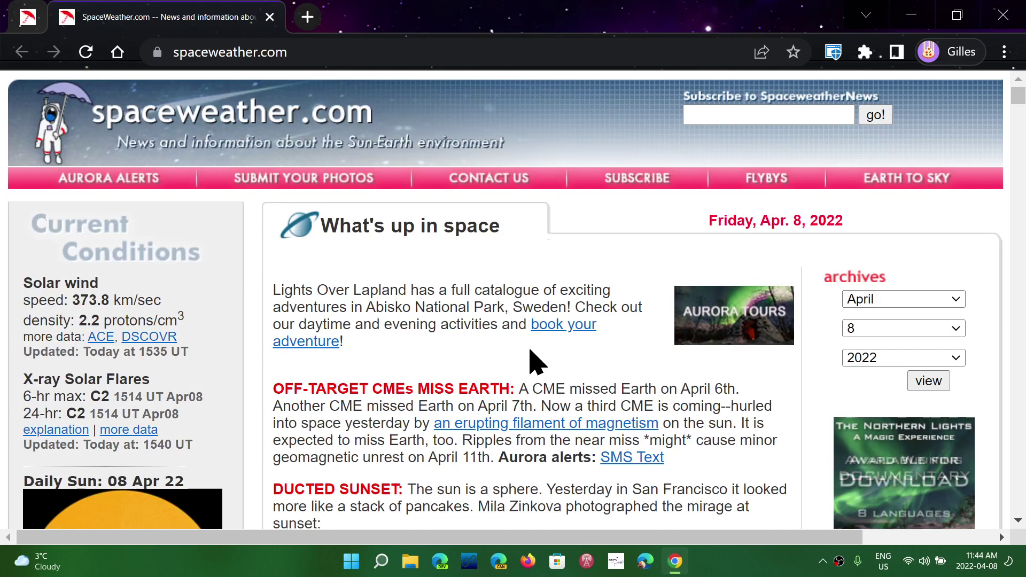
Step: Browse the spaceweather.com page, then launch Snipping Tool by searching Start for 'sni'
scroll(533, 364, "down", 6)
scroll(533, 364, "down", 4)
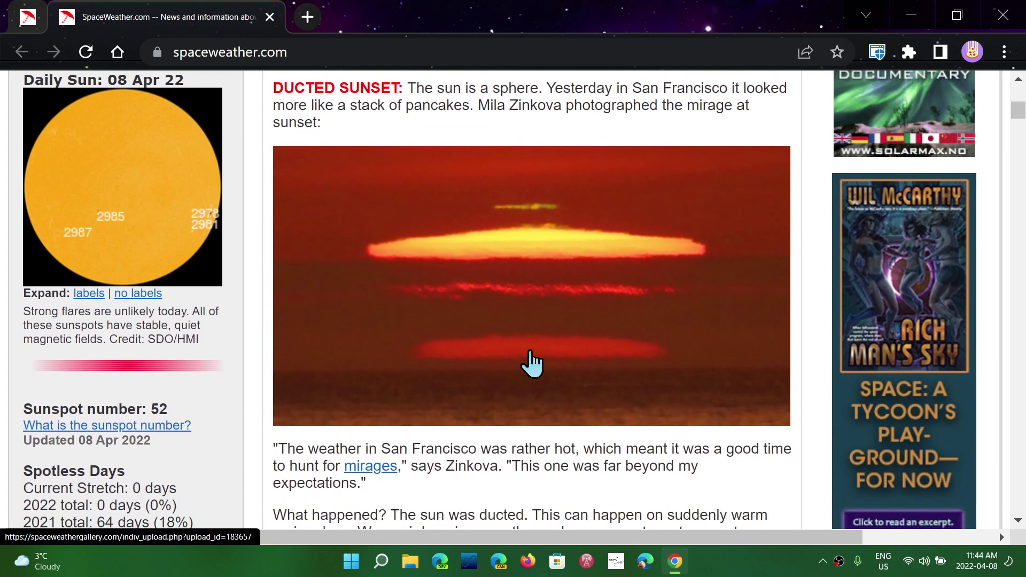
scroll(533, 363, "up", 3)
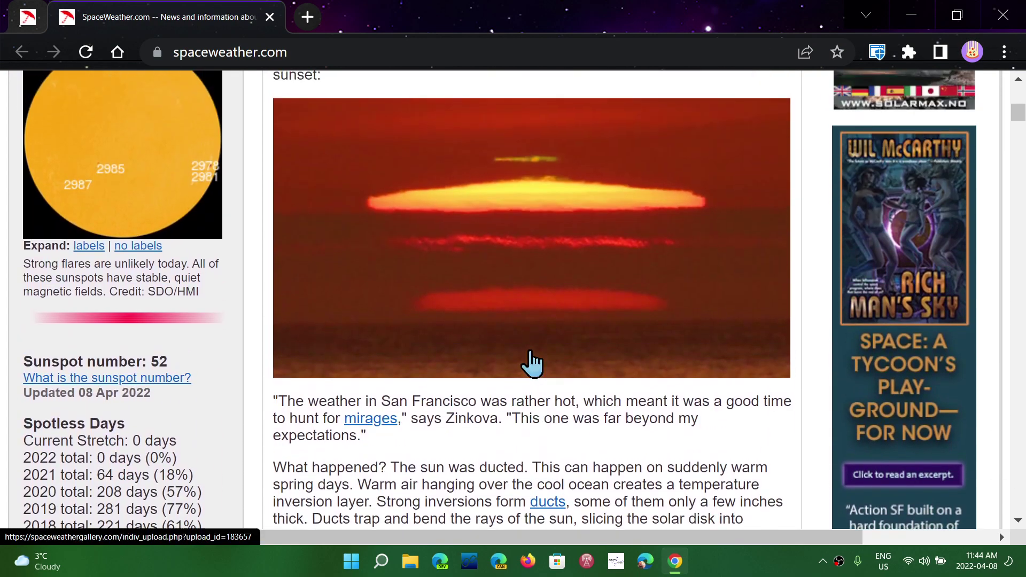
scroll(533, 364, "down", 8)
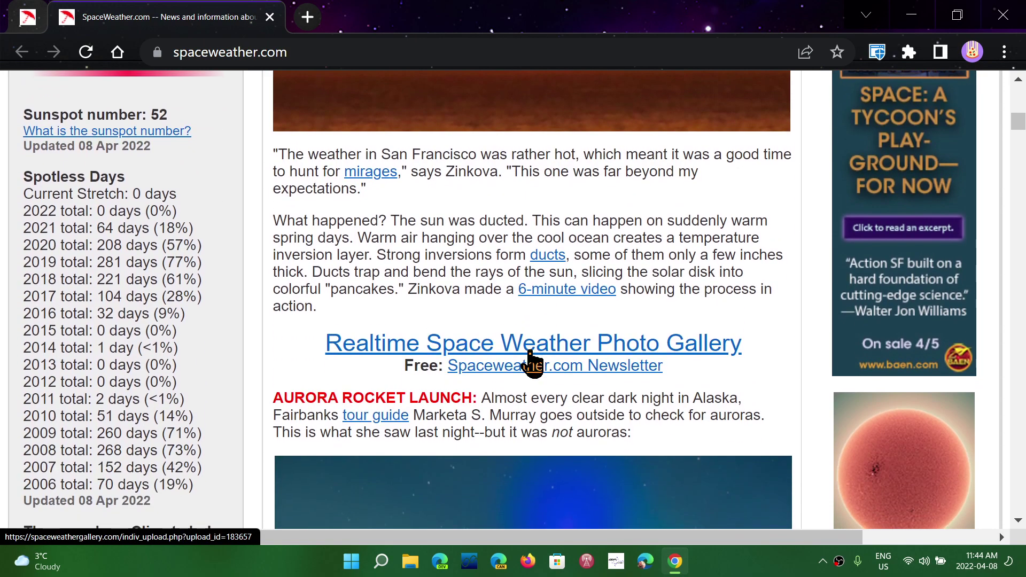
scroll(533, 364, "down", 3)
scroll(533, 363, "up", 15)
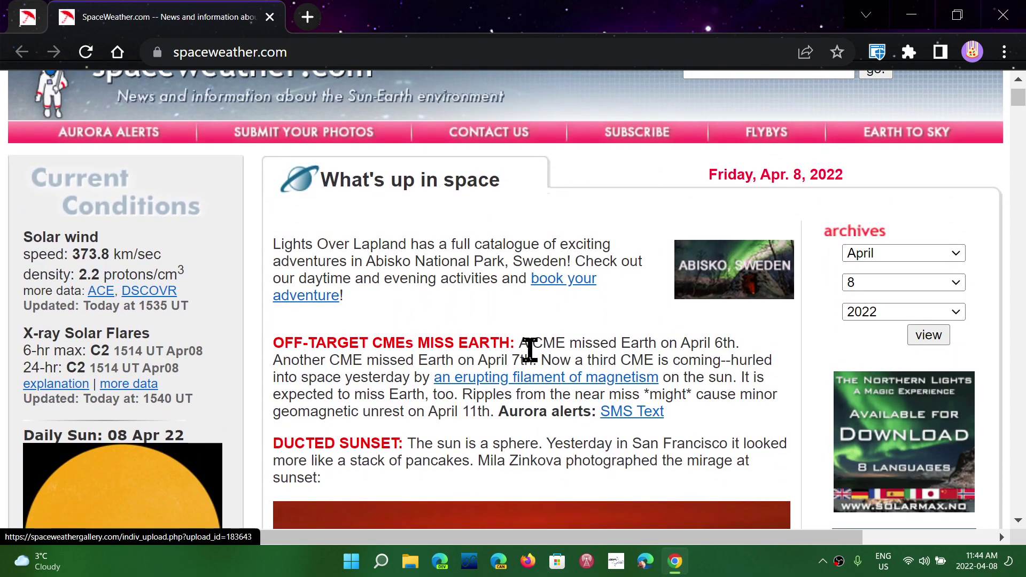
scroll(530, 351, "down", 2)
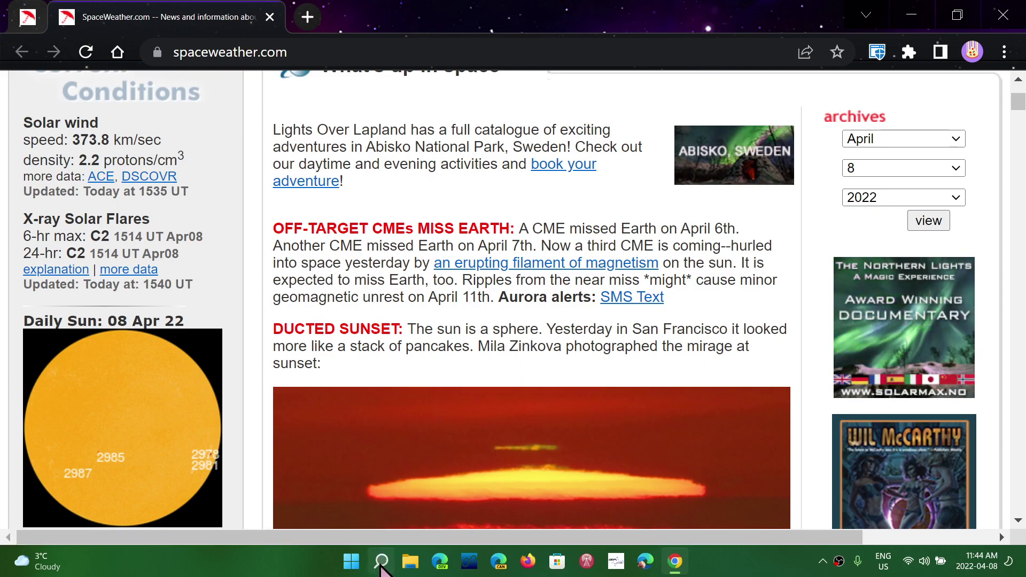
mouse_move(381, 567)
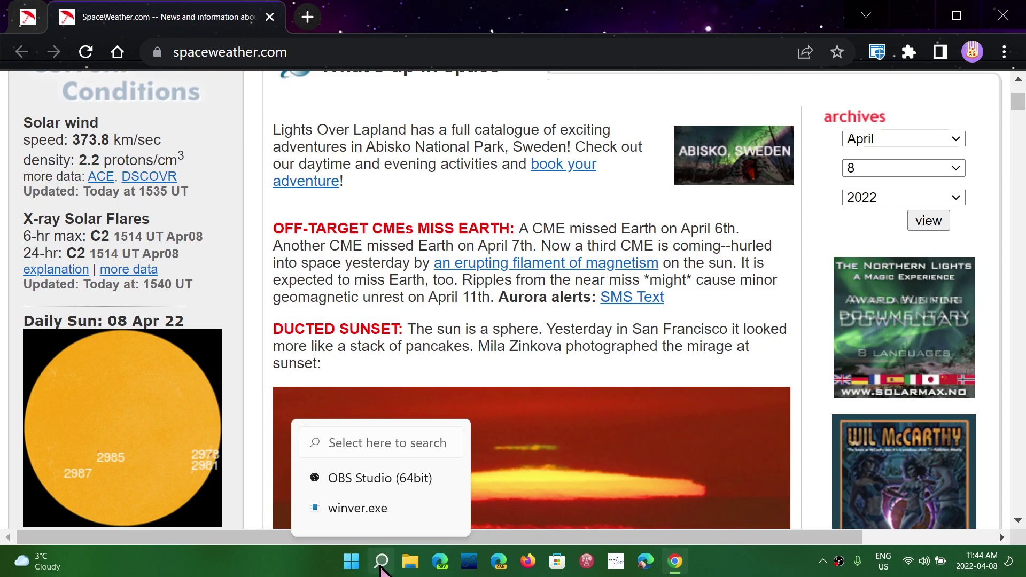
left_click(381, 566)
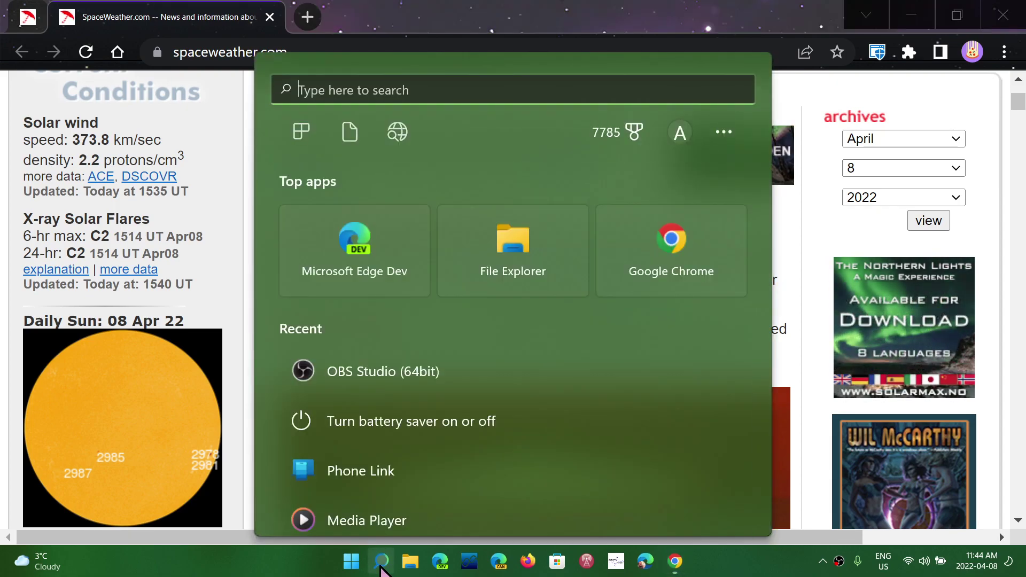
type("sni")
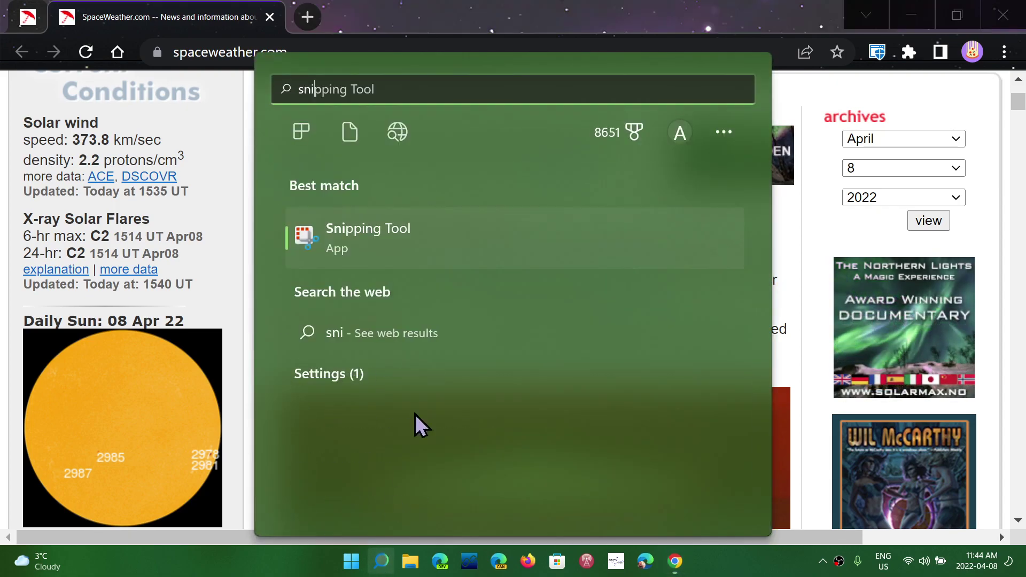
left_click(401, 238)
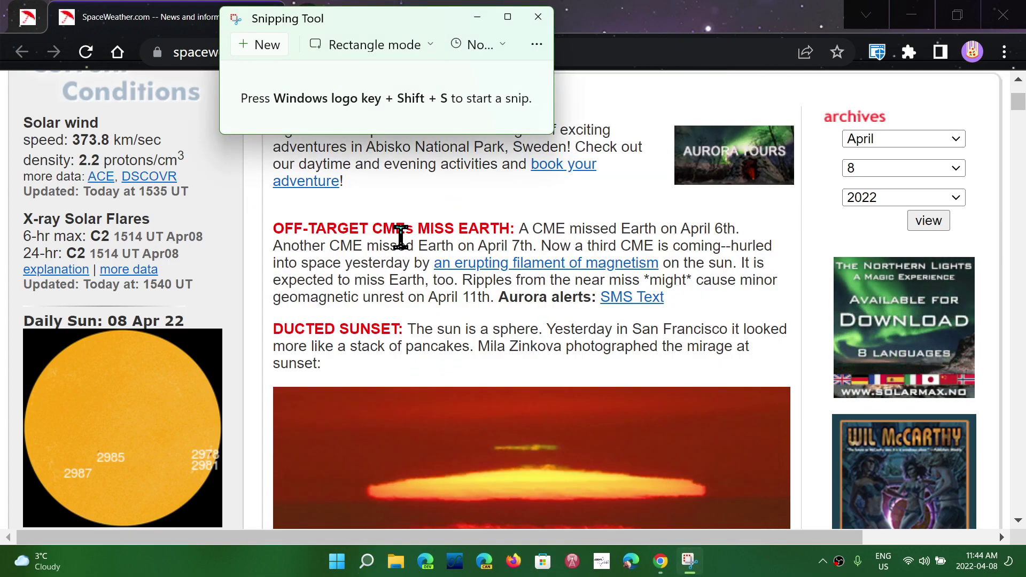
Step: Check the available snip modes, then restore the Snipping Tool window from the taskbar
left_click(431, 45)
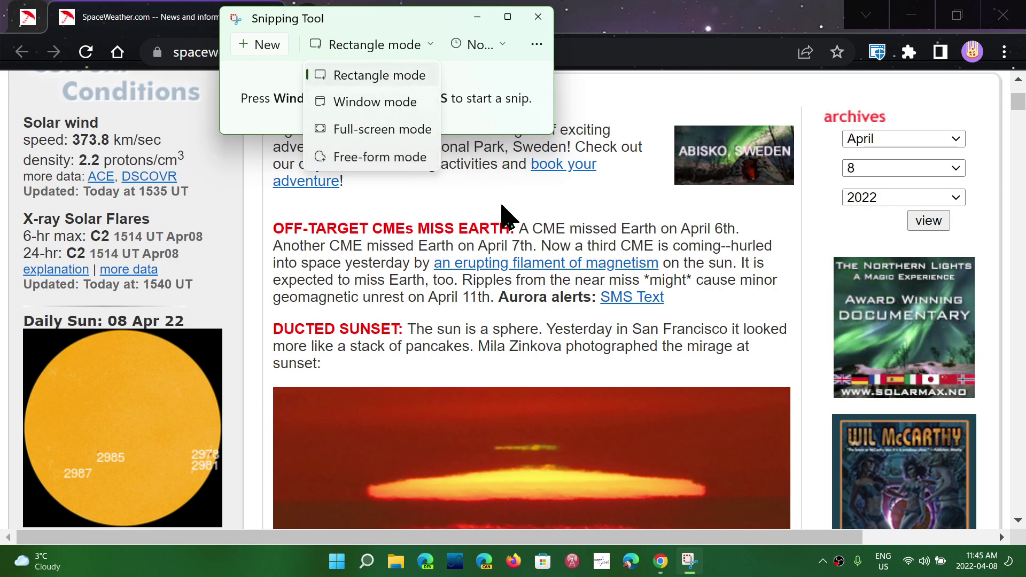
left_click(421, 201)
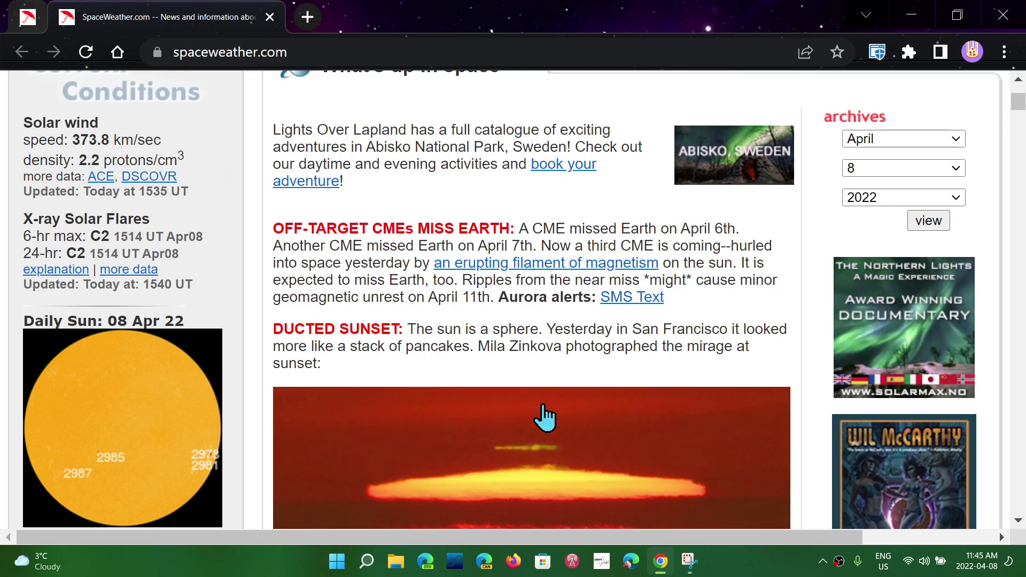
left_click(688, 561)
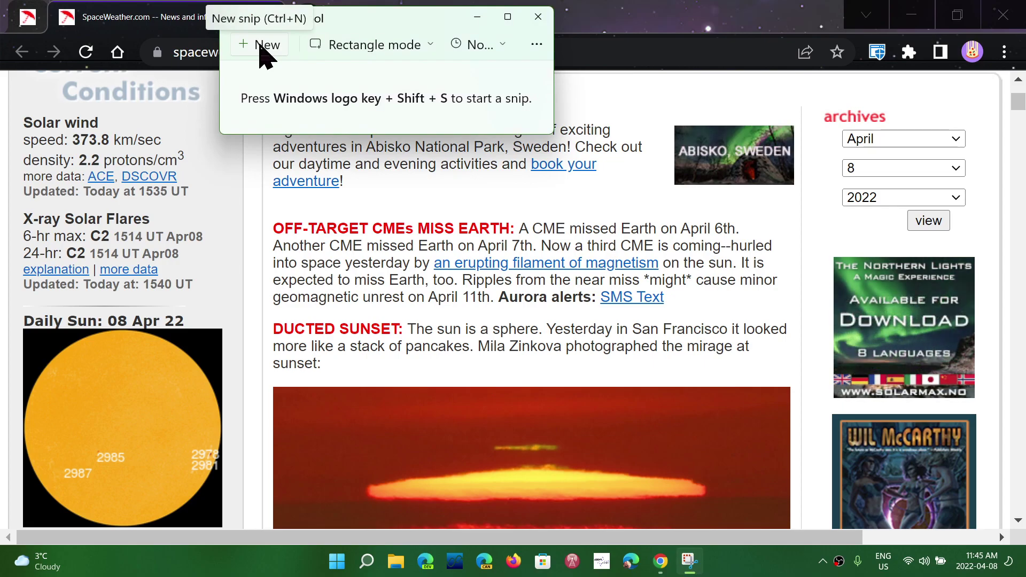
Step: Rectangle-snip the OFF-TARGET CMEs MISS EARTH paragraph, cancel Save As, and copy the snip
left_click(263, 46)
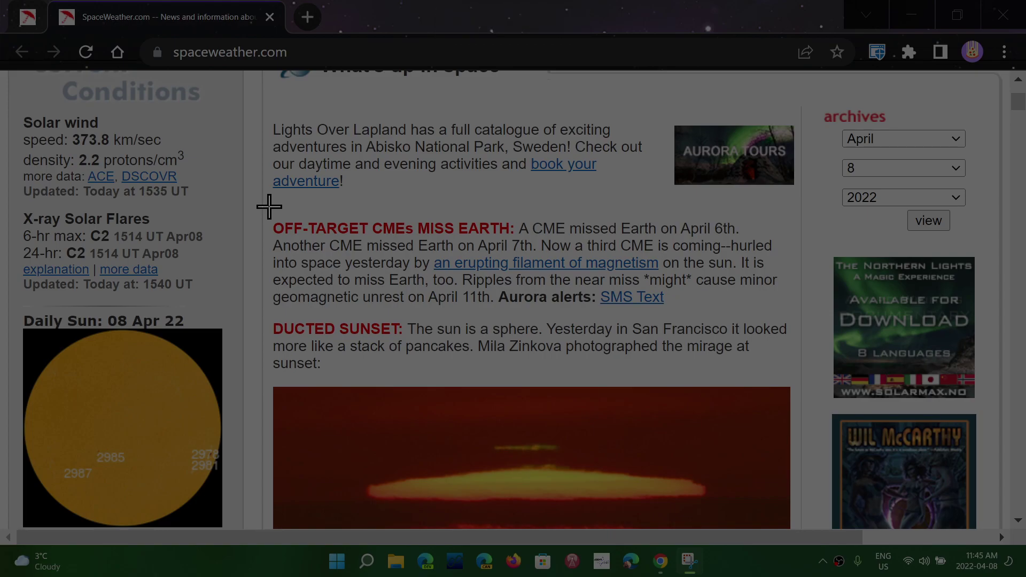
left_click_drag(268, 207, 793, 308)
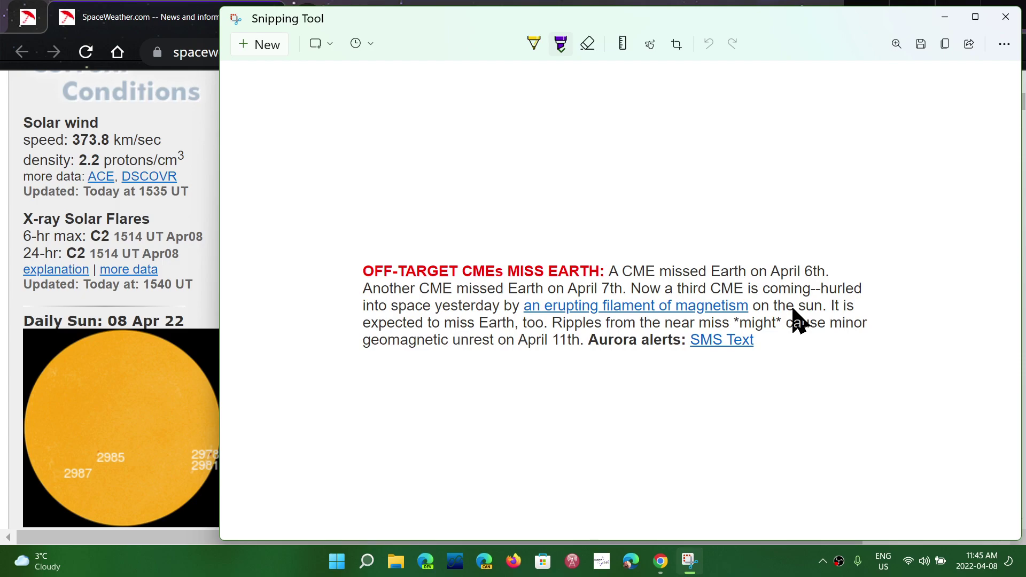
left_click(919, 45)
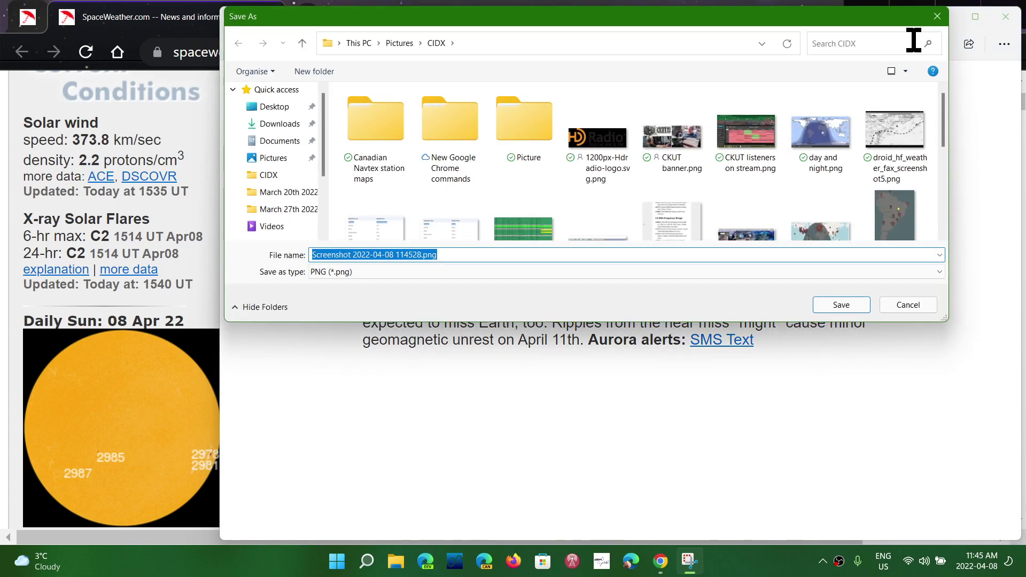
left_click(936, 17)
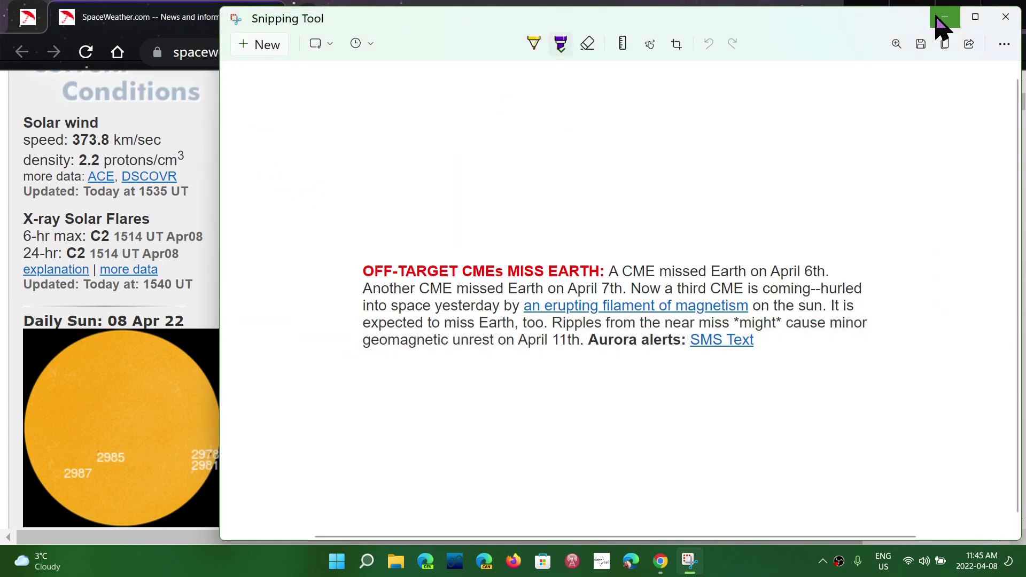
right_click(613, 320)
left_click(655, 369)
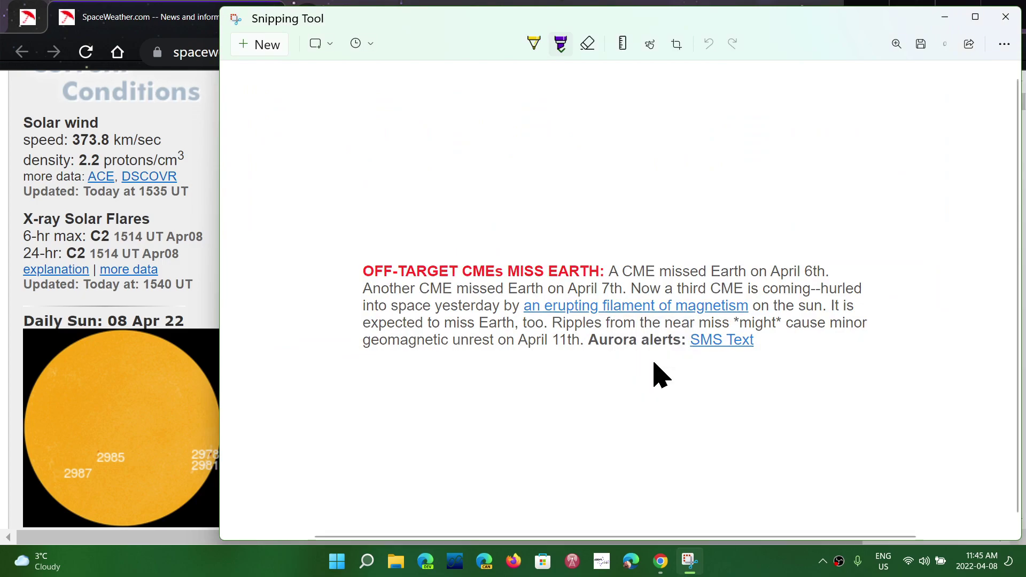
Step: Launch Microsoft Word from a Start search for 'word' and create a Blank document
left_click(367, 564)
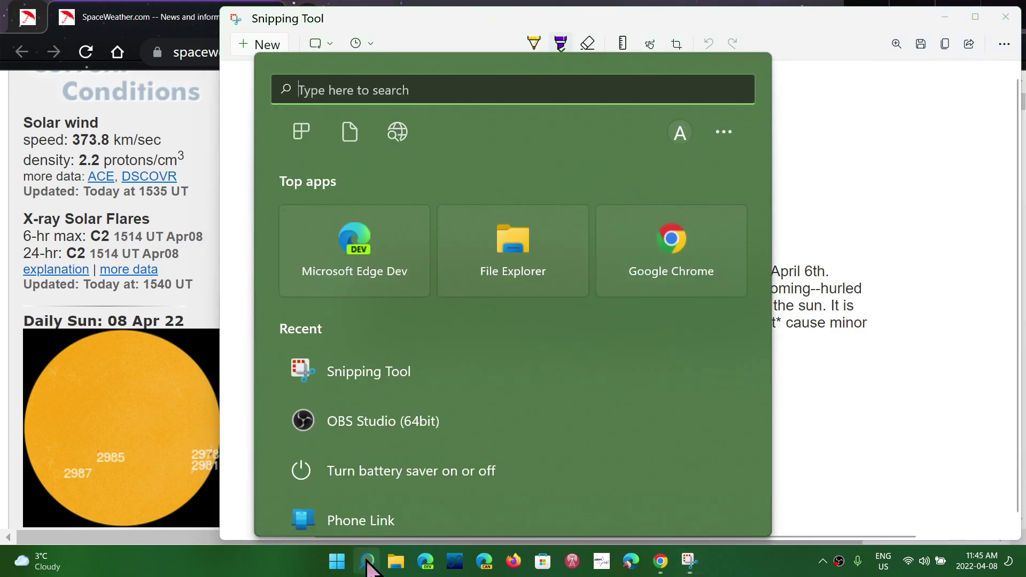
type("ord")
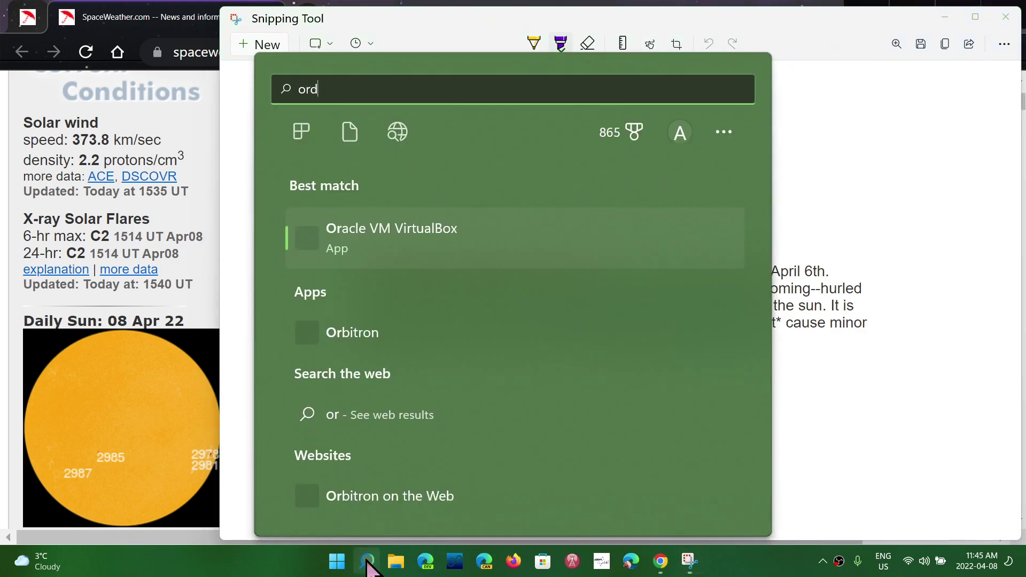
key("BackSpace")
key("BackSpace")
key("BackSpace")
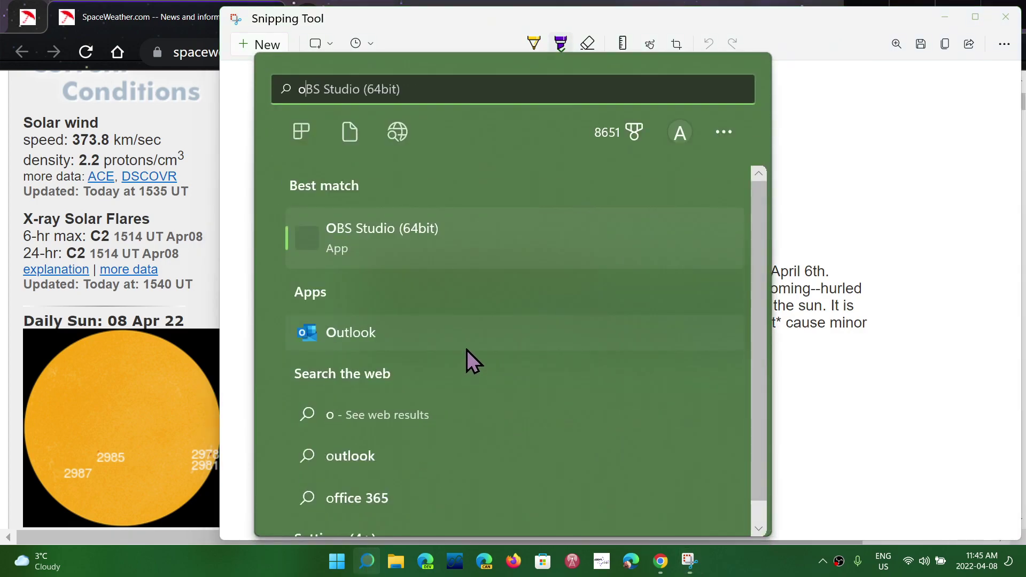
type("word")
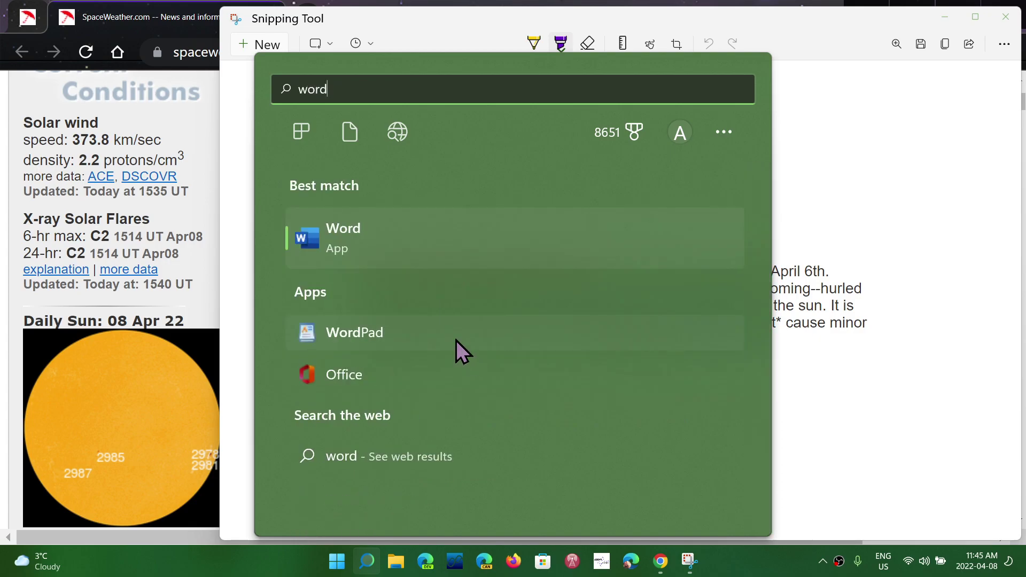
left_click(418, 239)
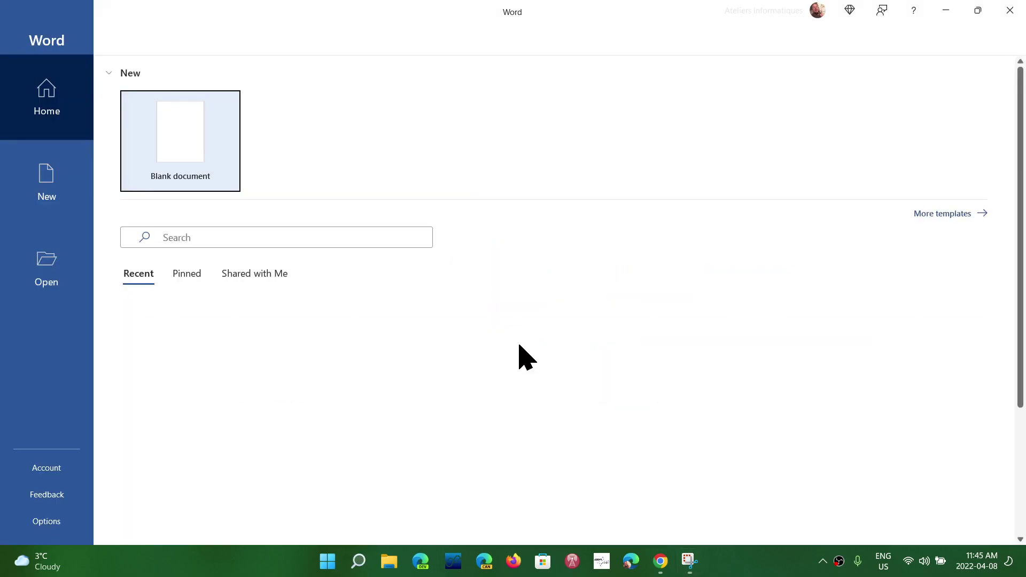
left_click(184, 136)
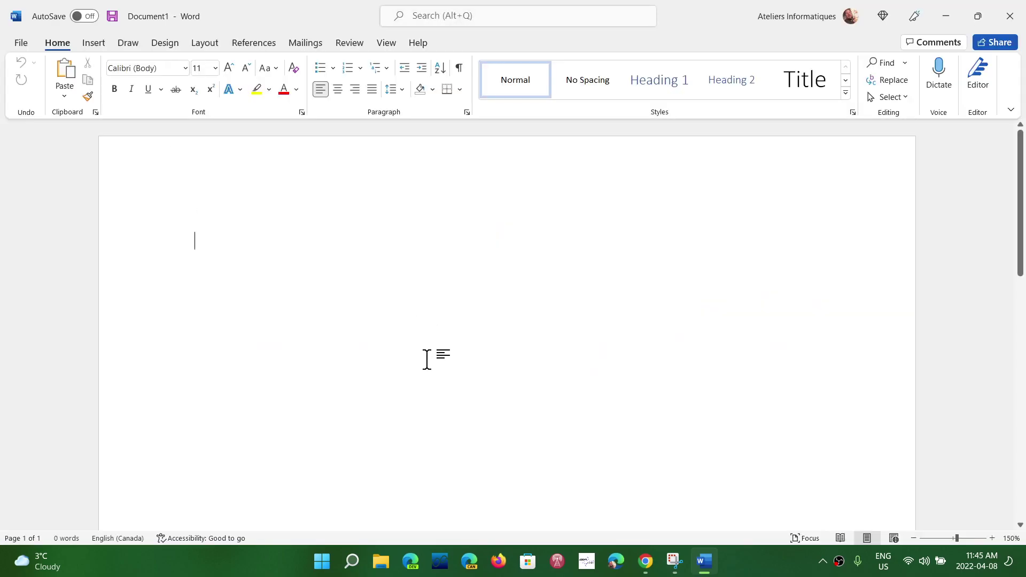
Step: Paste the CME paragraph snip into the page, then close Word choosing Don't Save
right_click(426, 360)
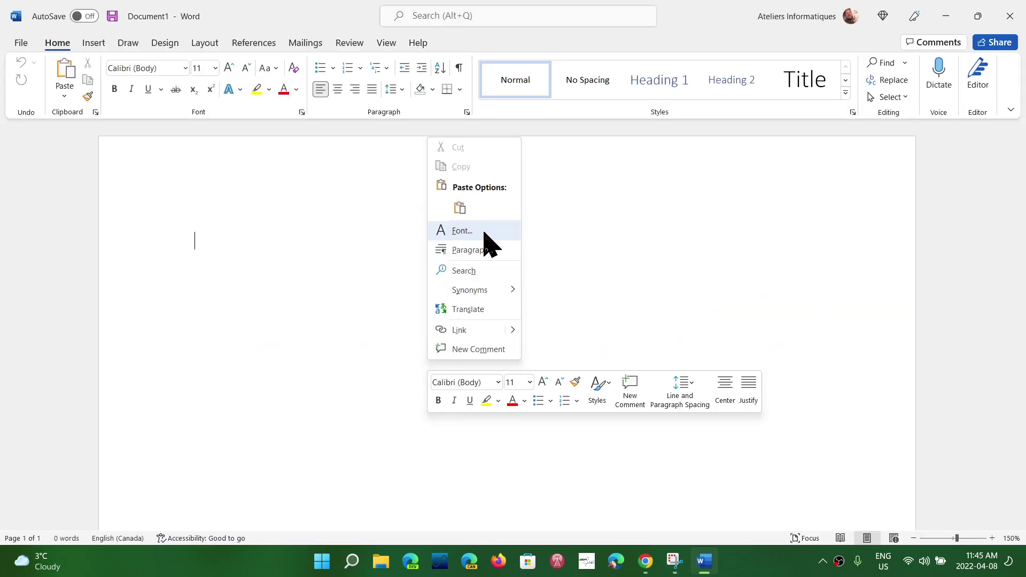
left_click(459, 208)
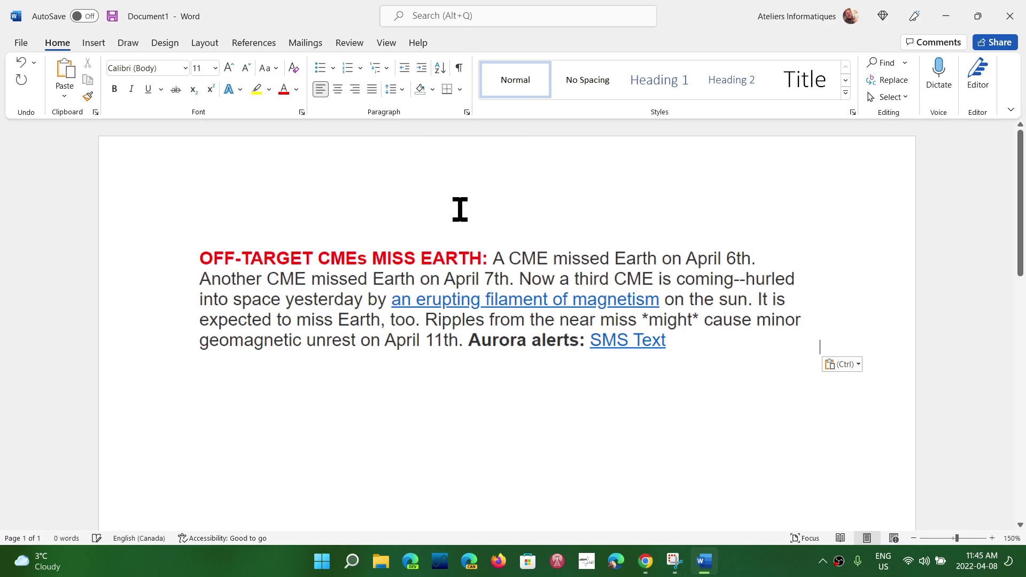
left_click(1012, 18)
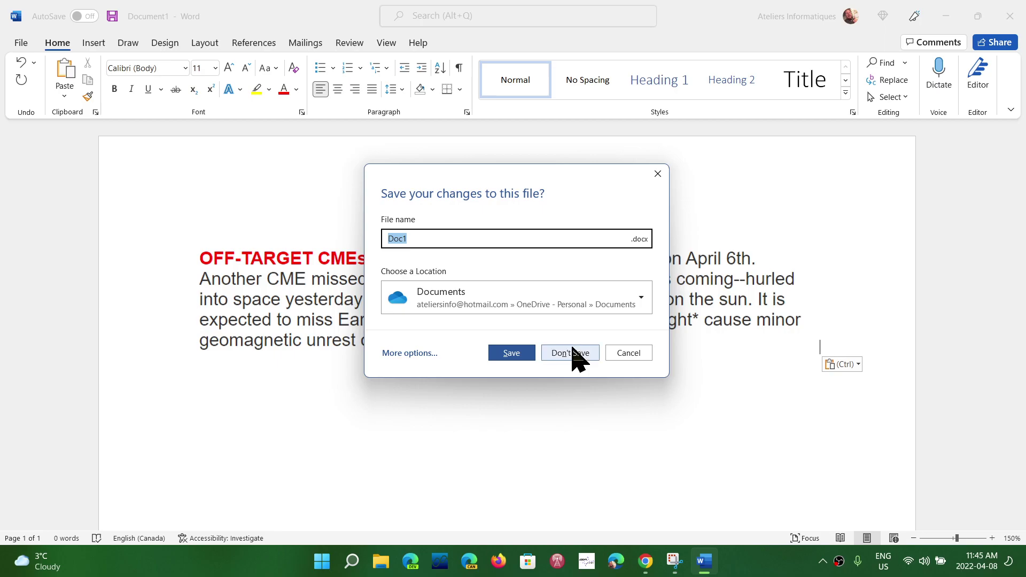
left_click(576, 355)
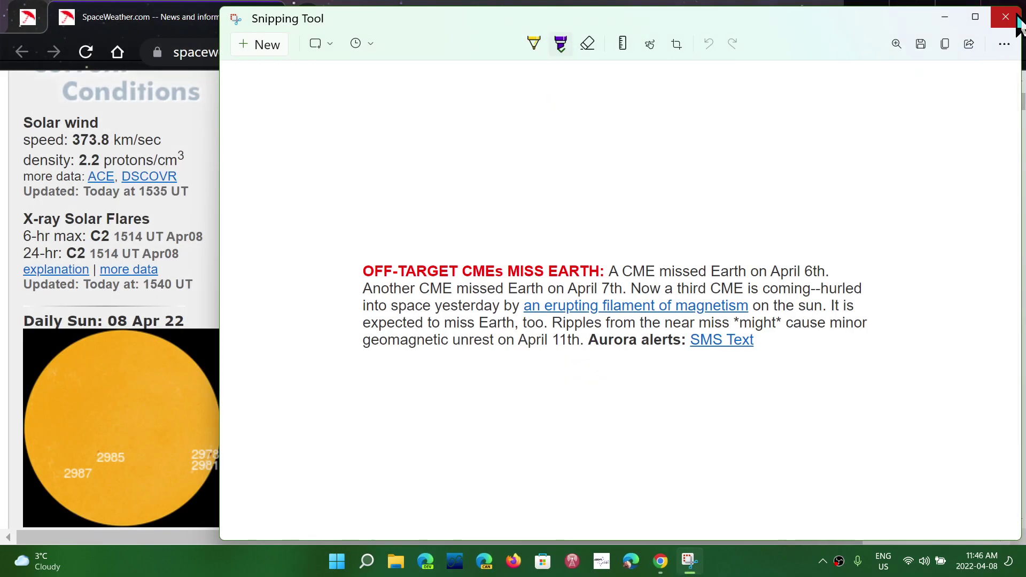
Step: Close the old snip, relaunch Snipping Tool from recent searches, and switch to Window mode
left_click(1017, 18)
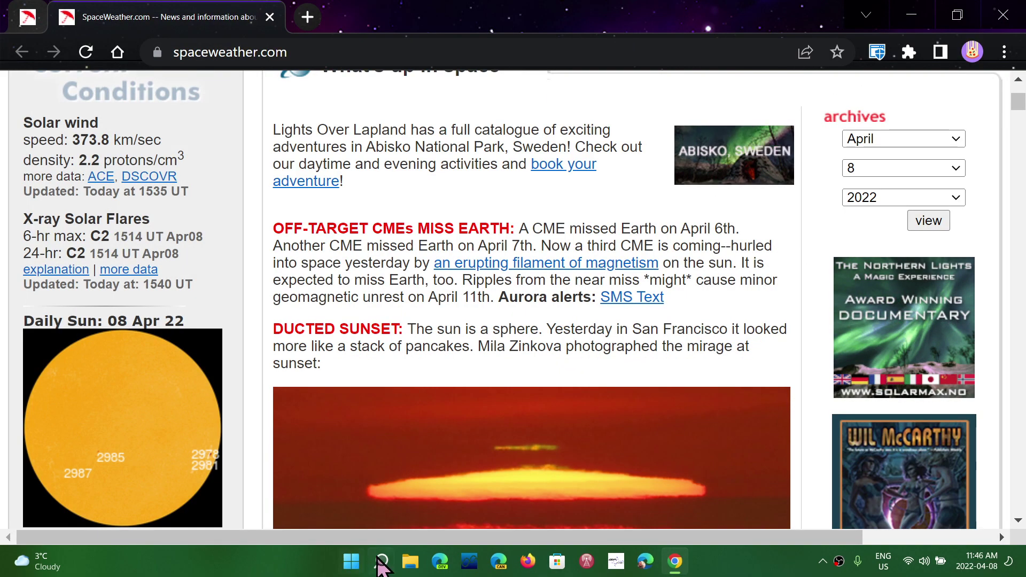
mouse_move(381, 566)
left_click(393, 521)
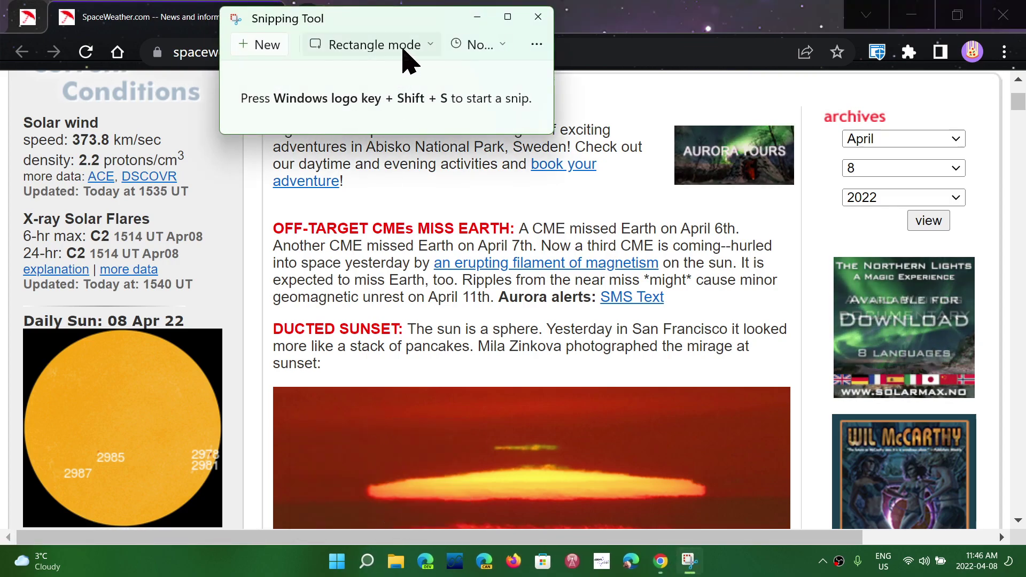
left_click(403, 47)
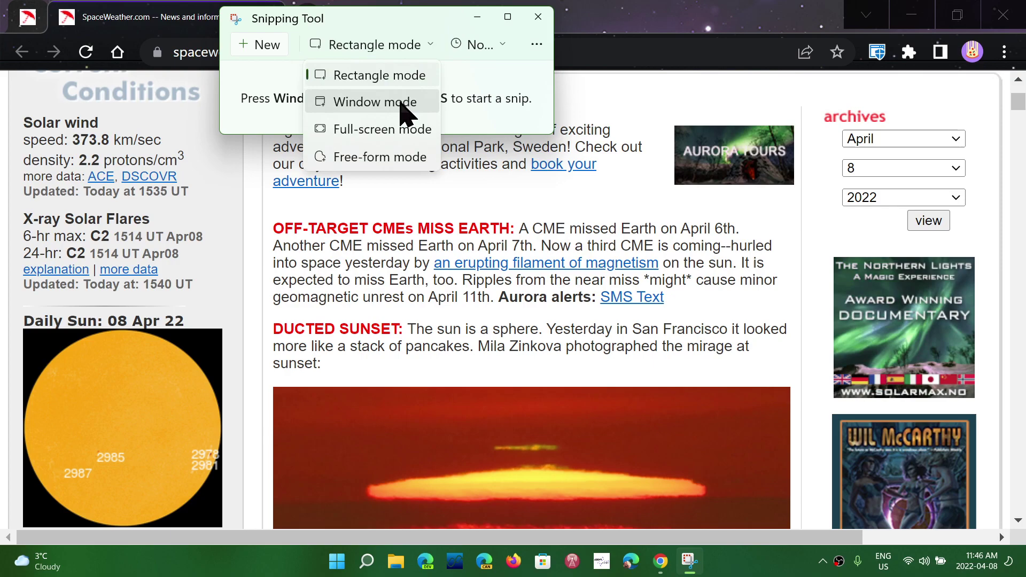
left_click(405, 107)
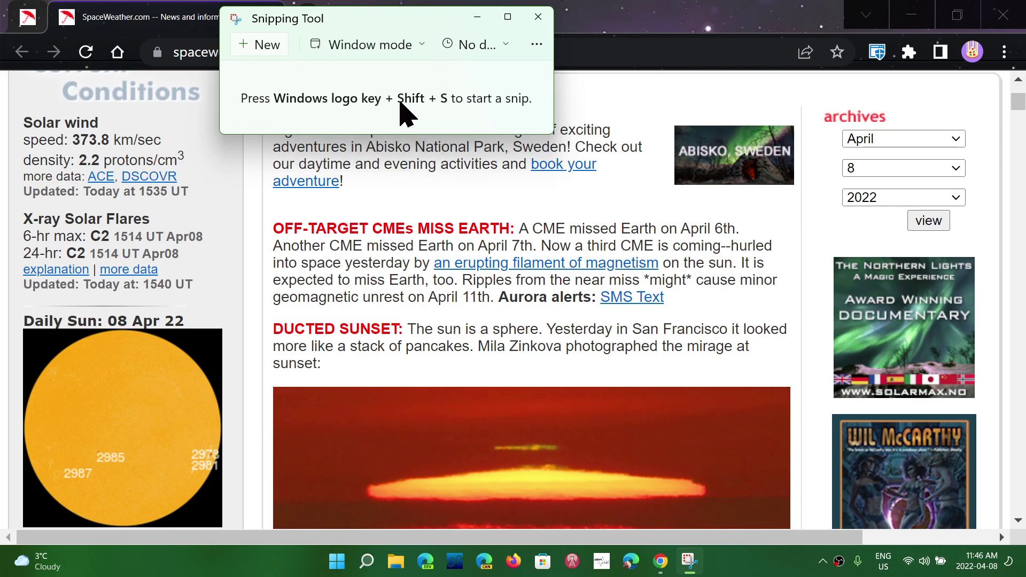
Step: Snip the spaceweather.com Chrome window, then close the captured result
left_click(264, 53)
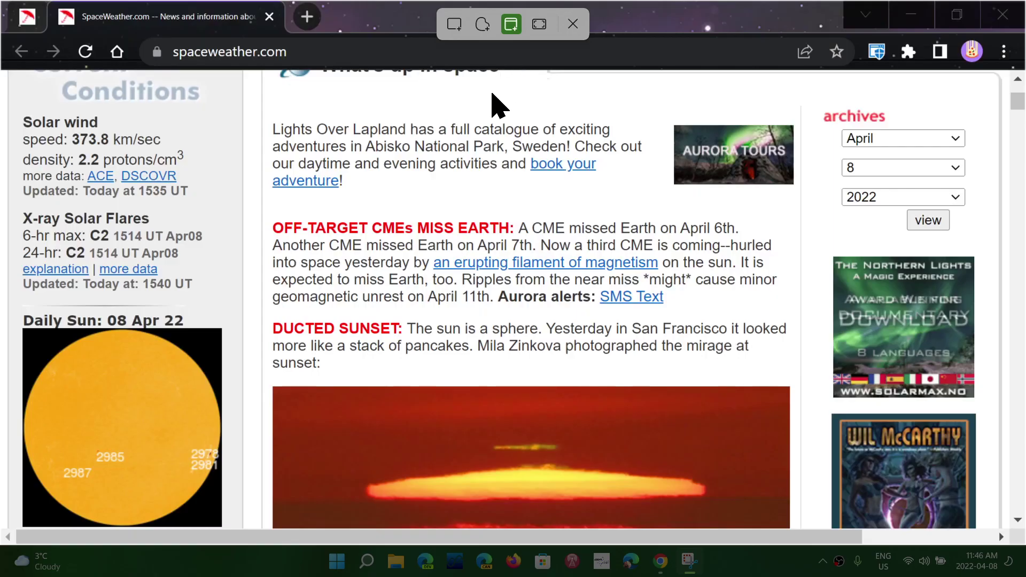
left_click(492, 94)
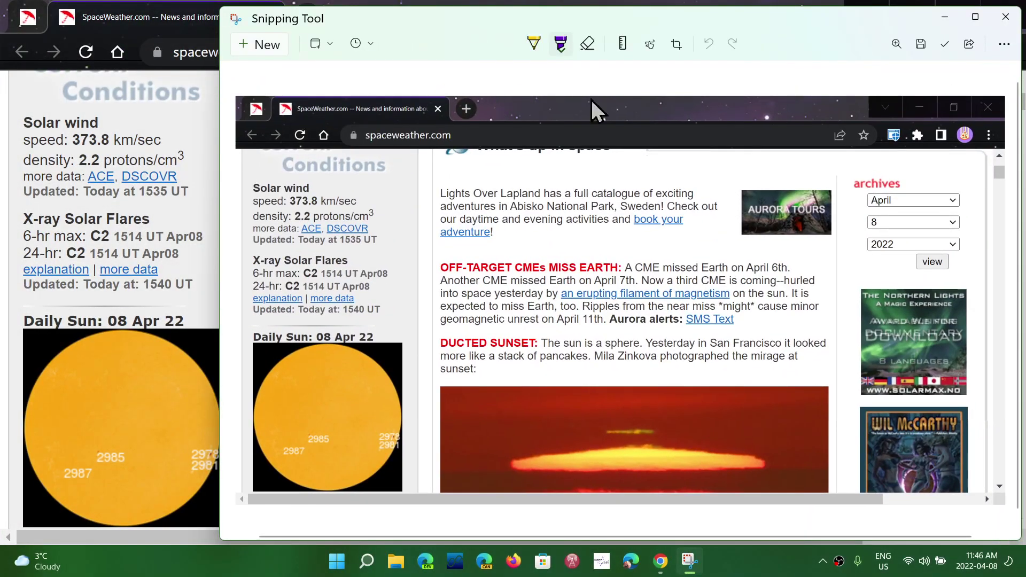
left_click(1006, 18)
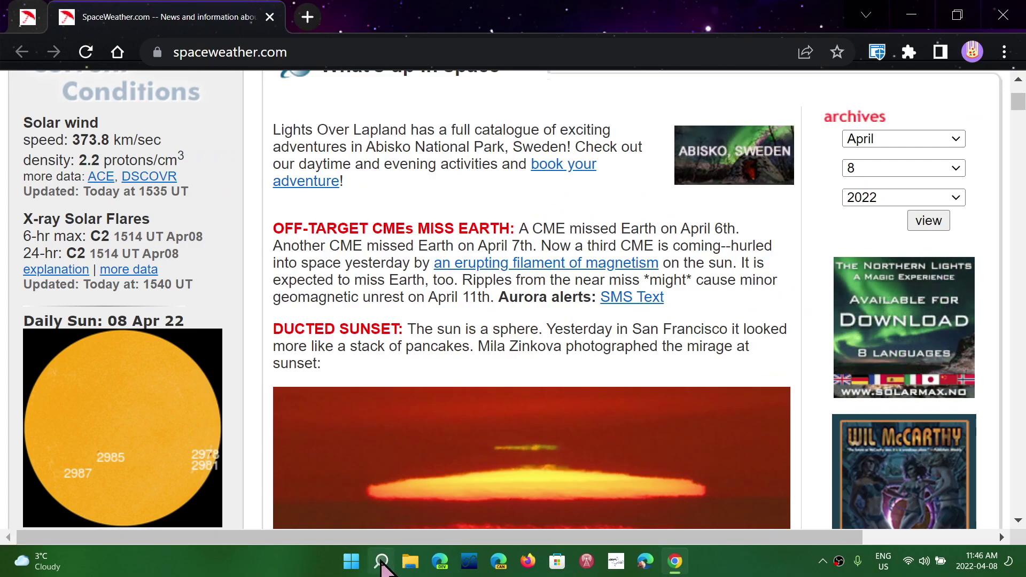
Step: Reopen Snipping Tool from recent search items and switch to Full-screen mode
left_click(381, 561)
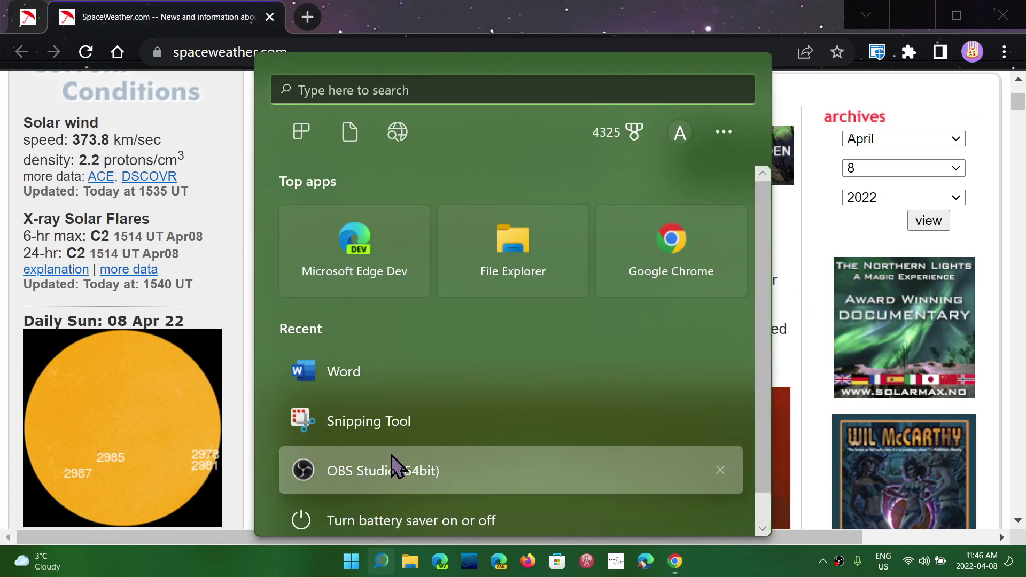
left_click(399, 422)
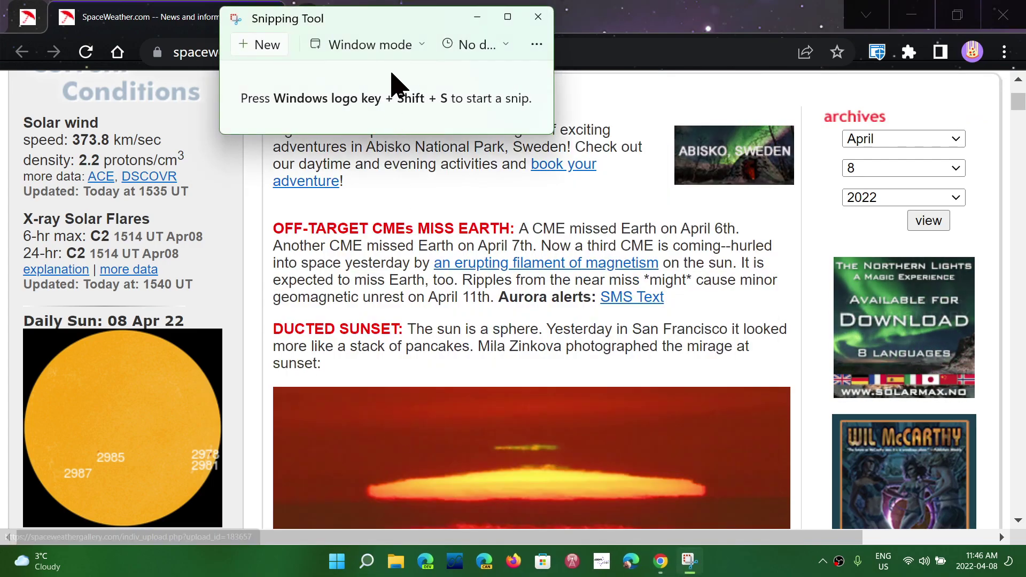
left_click(410, 45)
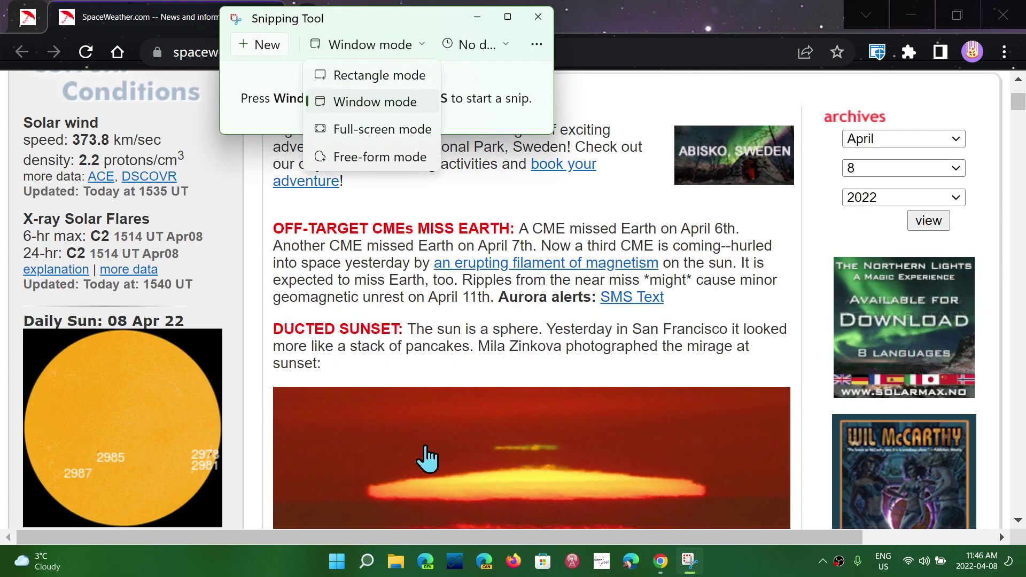
left_click(389, 130)
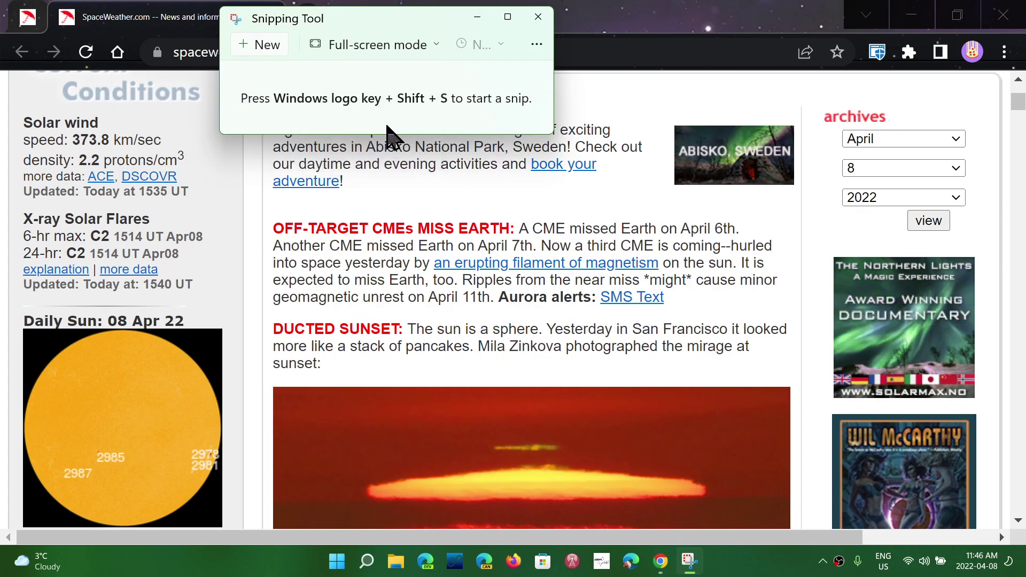
Step: Capture the whole desktop with the spaceweather.com page and taskbar, then close the capture
left_click(554, 342)
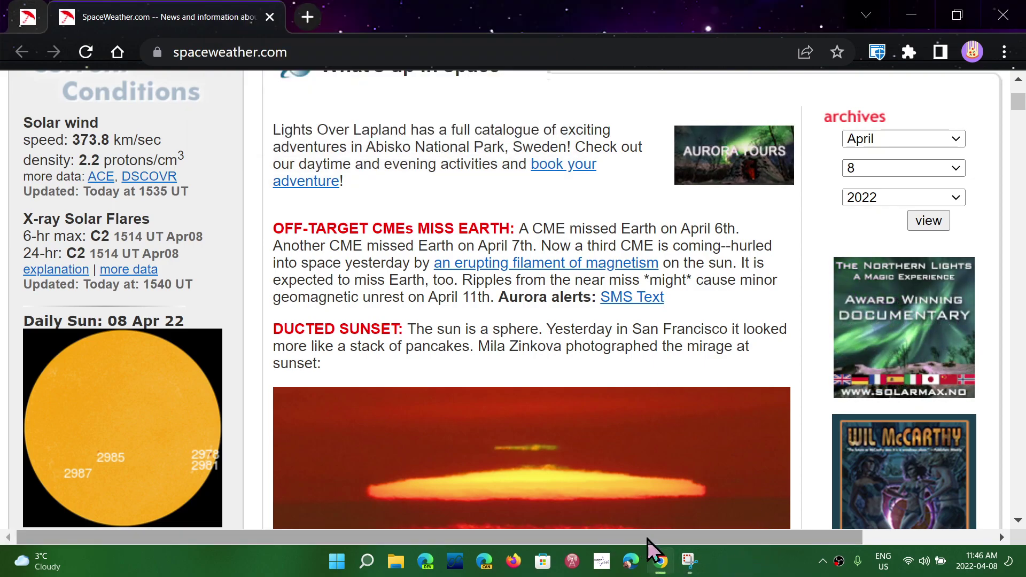
left_click(688, 564)
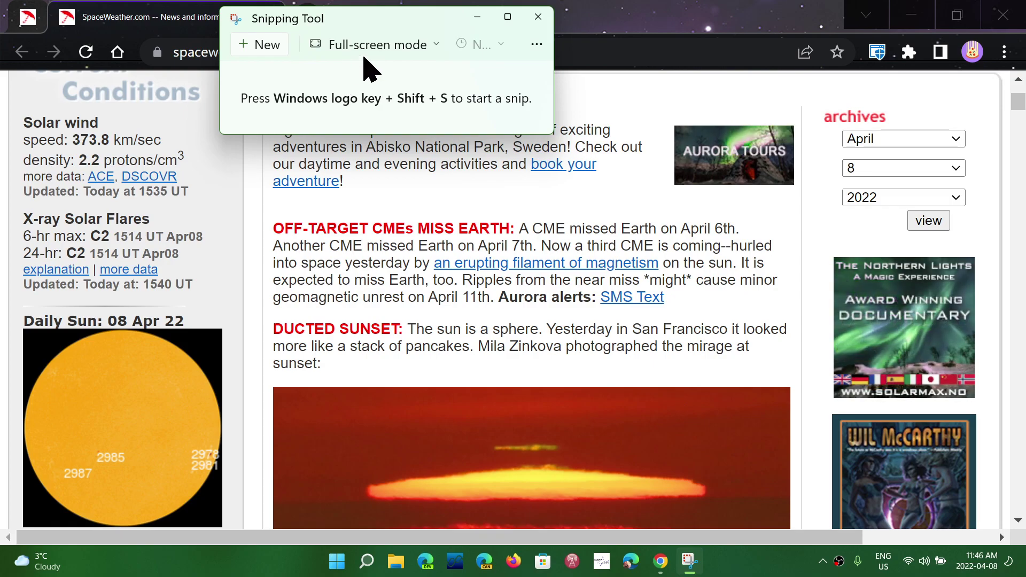
left_click(260, 44)
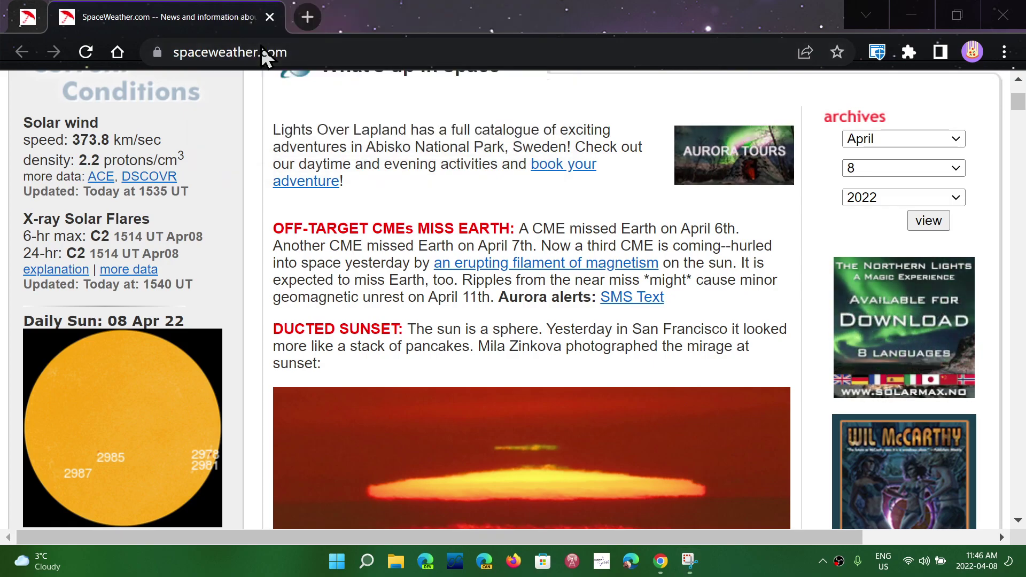
key("Print")
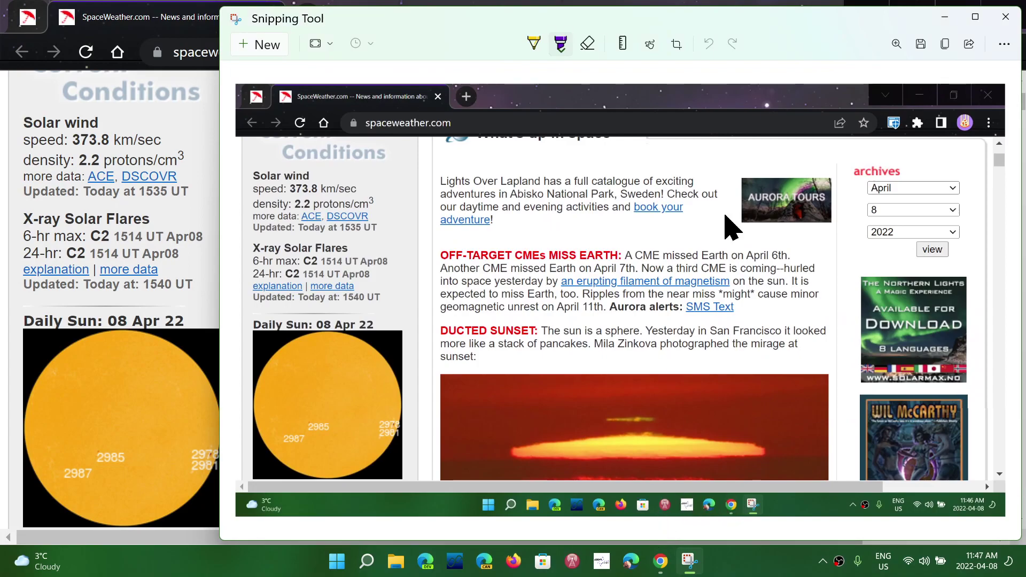
left_click(1006, 17)
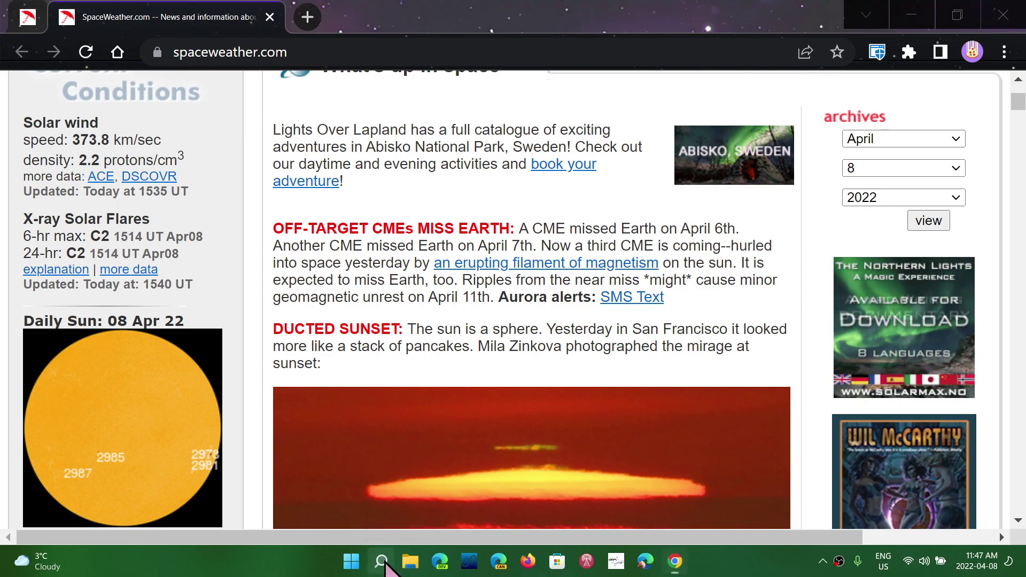
Step: Reopen Snipping Tool from Start's recent apps and switch to Free-form mode
left_click(381, 561)
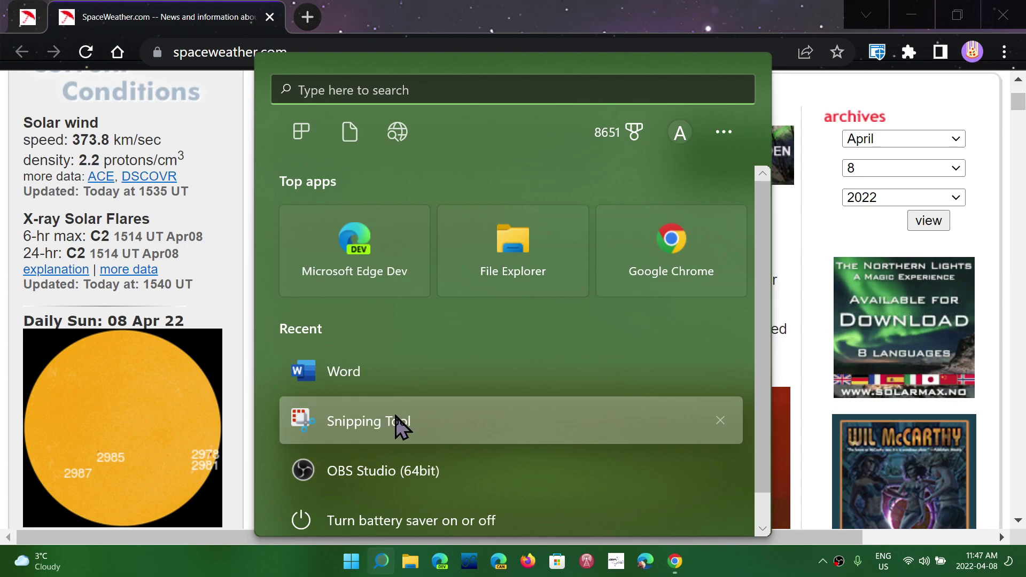
left_click(395, 420)
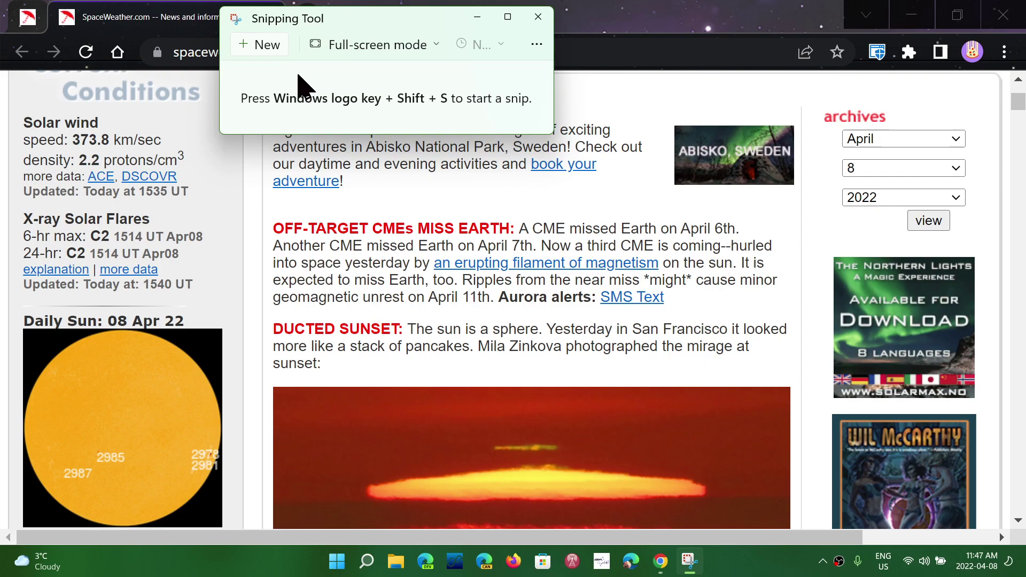
left_click(356, 49)
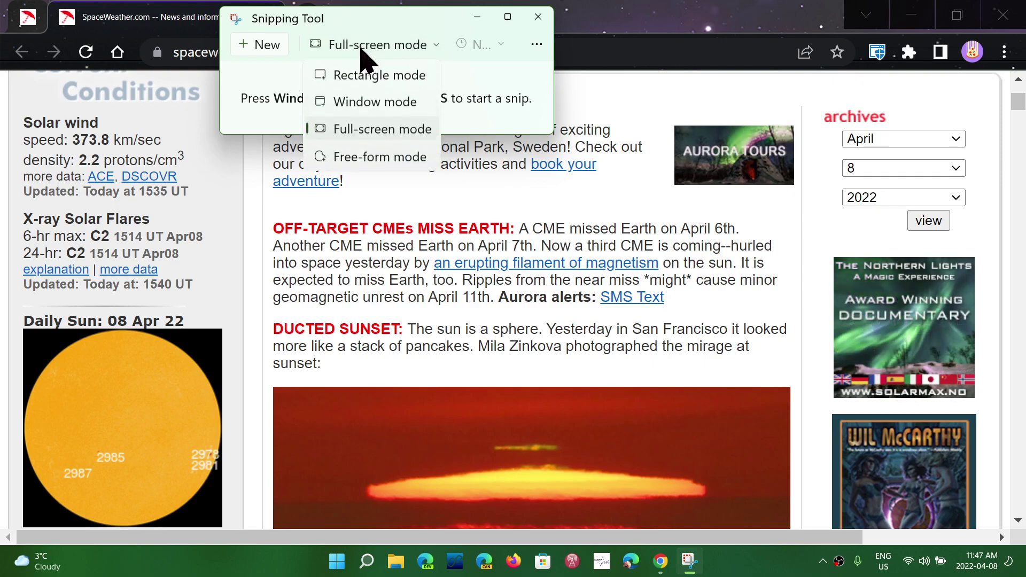
left_click(373, 156)
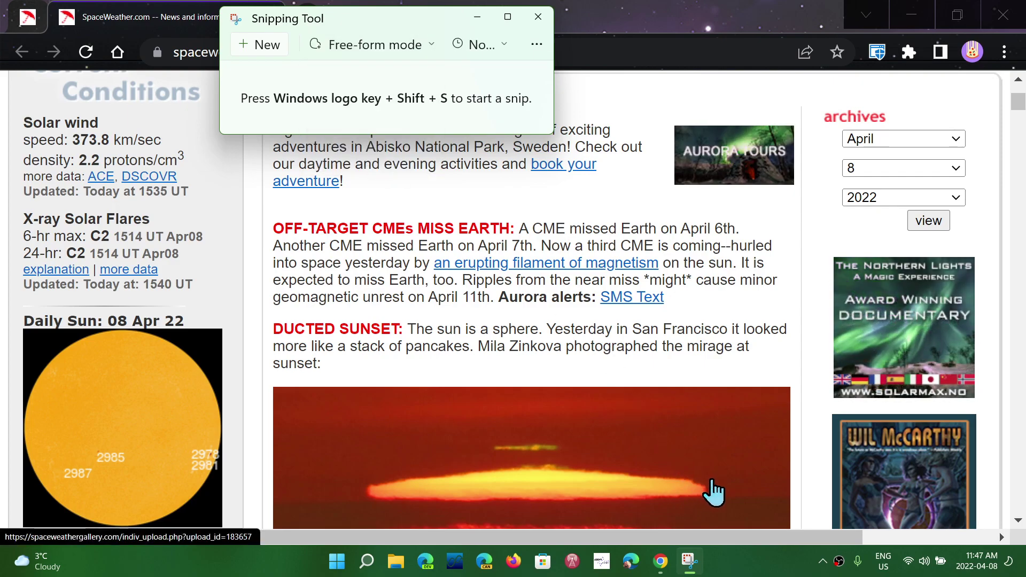
Step: Trace a free-form snip around the sunset photo, then close Snipping Tool
left_click(264, 45)
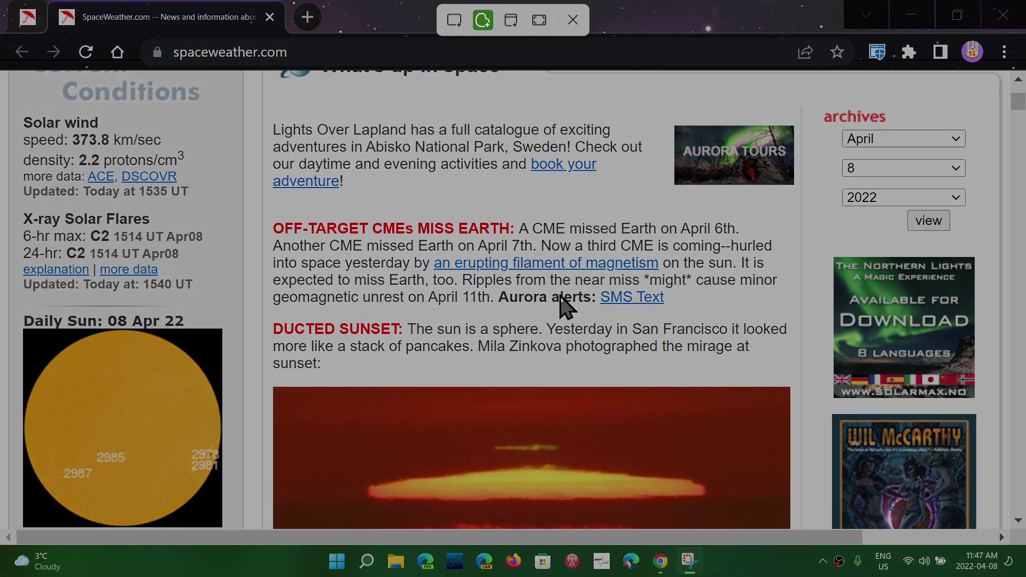
mouse_move(705, 476)
left_mouse_down()
mouse_move(414, 451)
mouse_move(355, 479)
mouse_move(382, 519)
mouse_move(514, 527)
mouse_move(635, 525)
mouse_move(720, 503)
mouse_move(695, 484)
left_mouse_up()
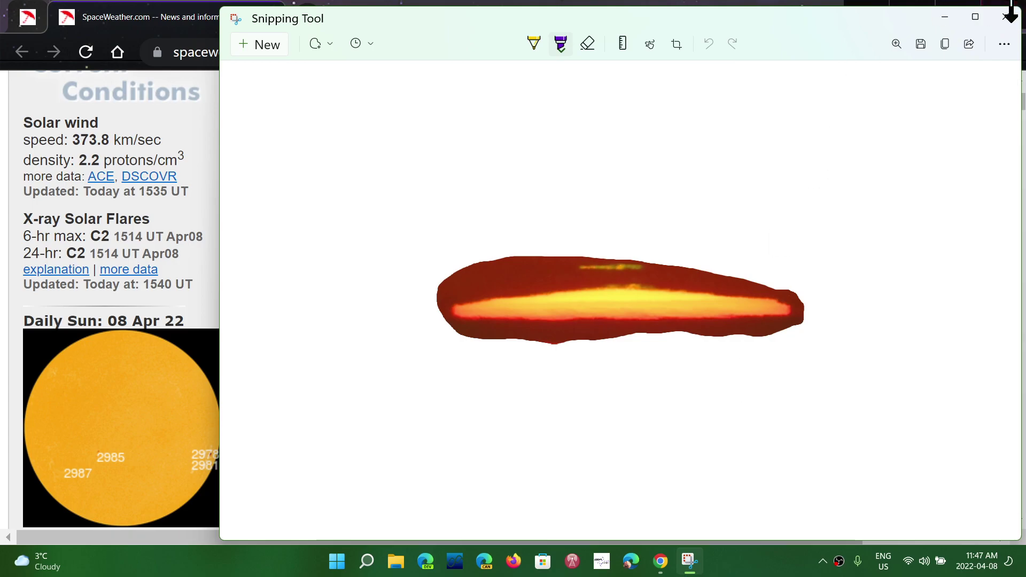
left_click(1009, 16)
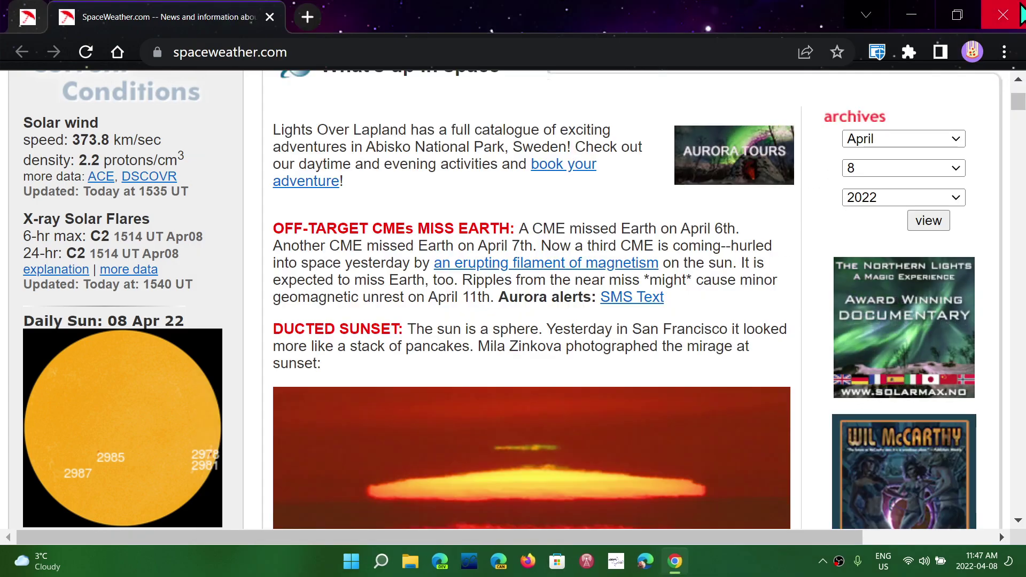
Step: Close Chrome and relaunch Snipping Tool from Windows search over the bare desktop
left_click(1021, 14)
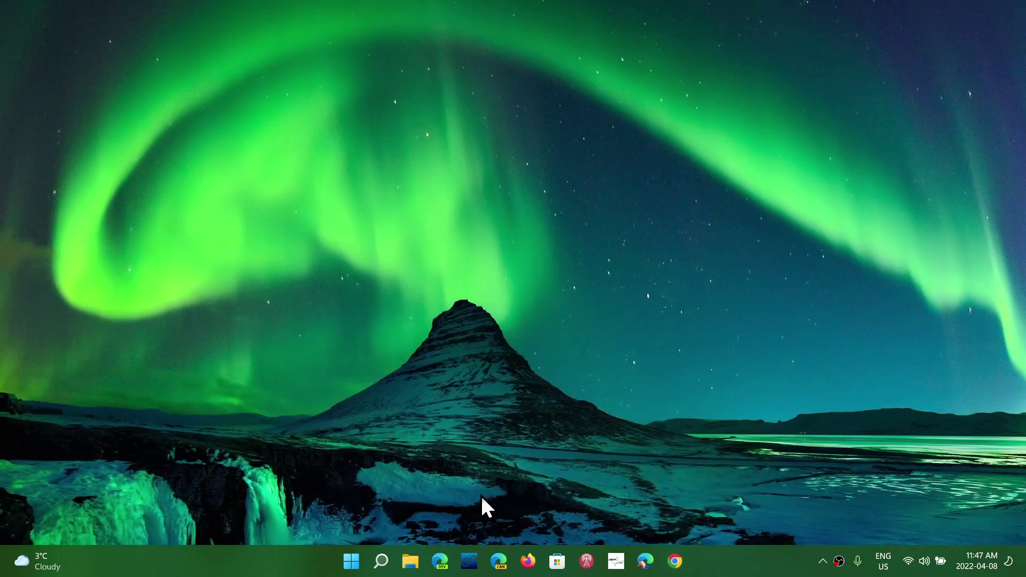
left_click(378, 570)
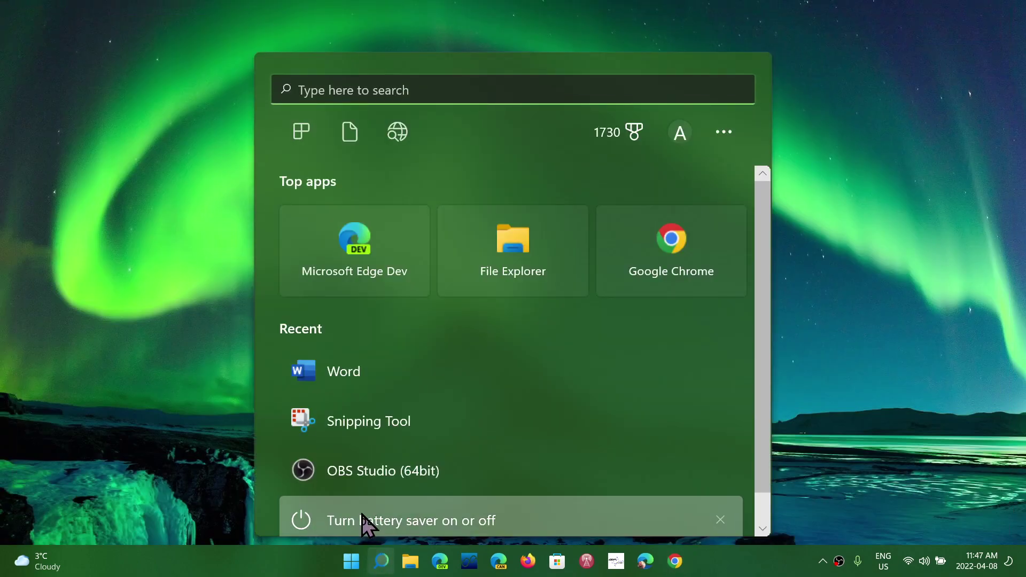
left_click(390, 431)
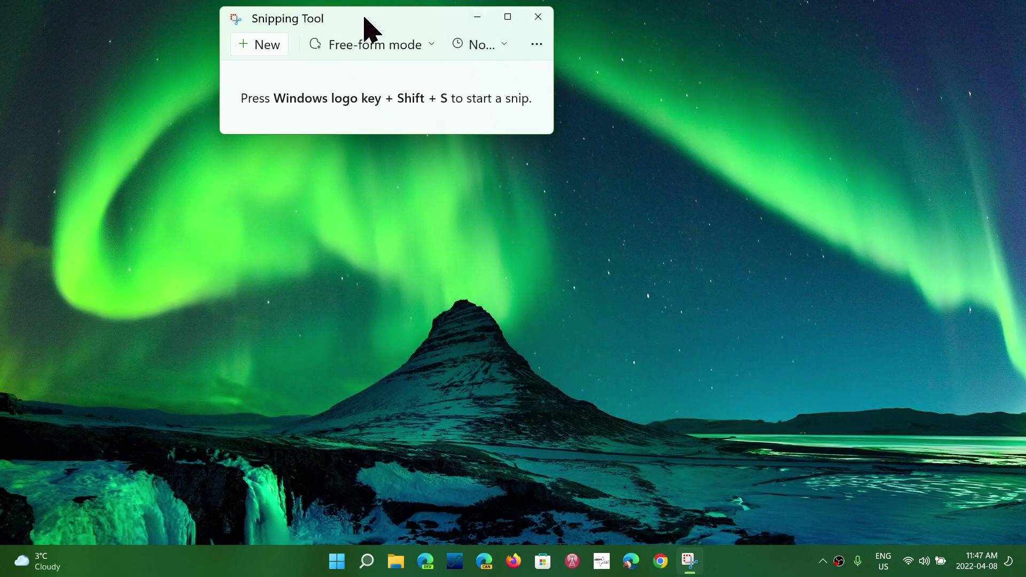
Step: Check the delay options leaving No delay, widen the window, and show the '...' menu
left_click(503, 46)
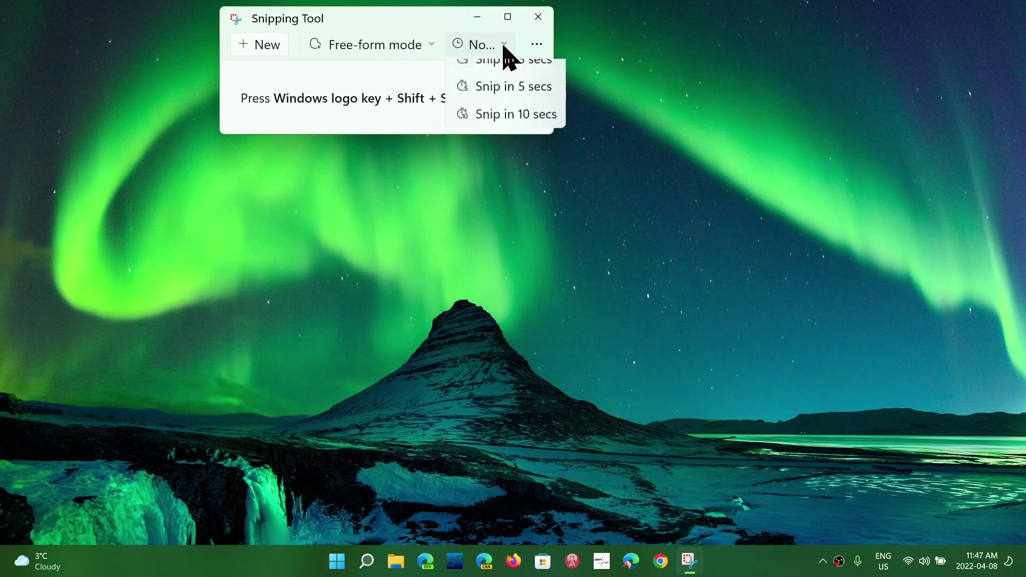
left_click(544, 50)
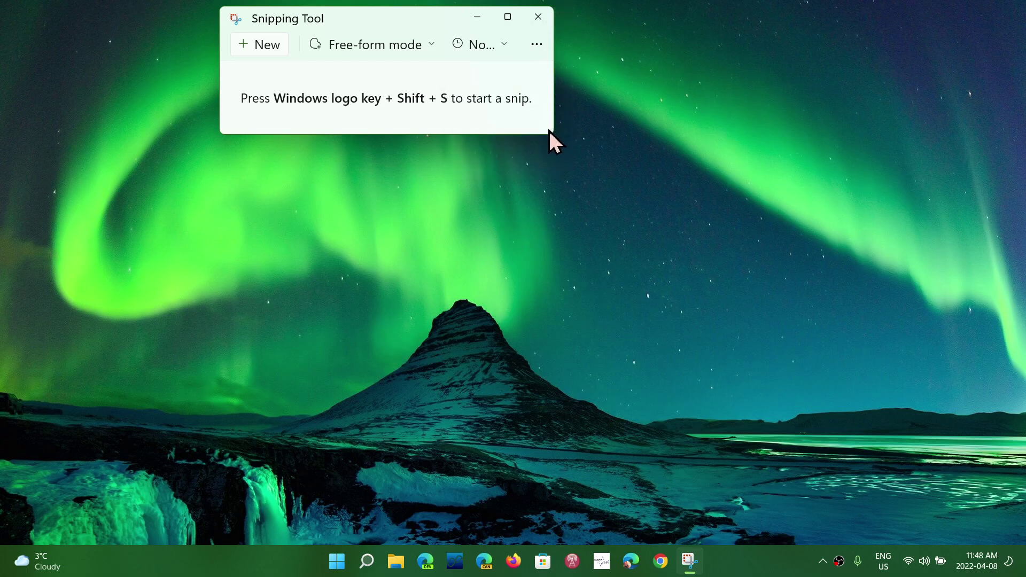
left_click_drag(553, 138, 793, 202)
left_click(776, 46)
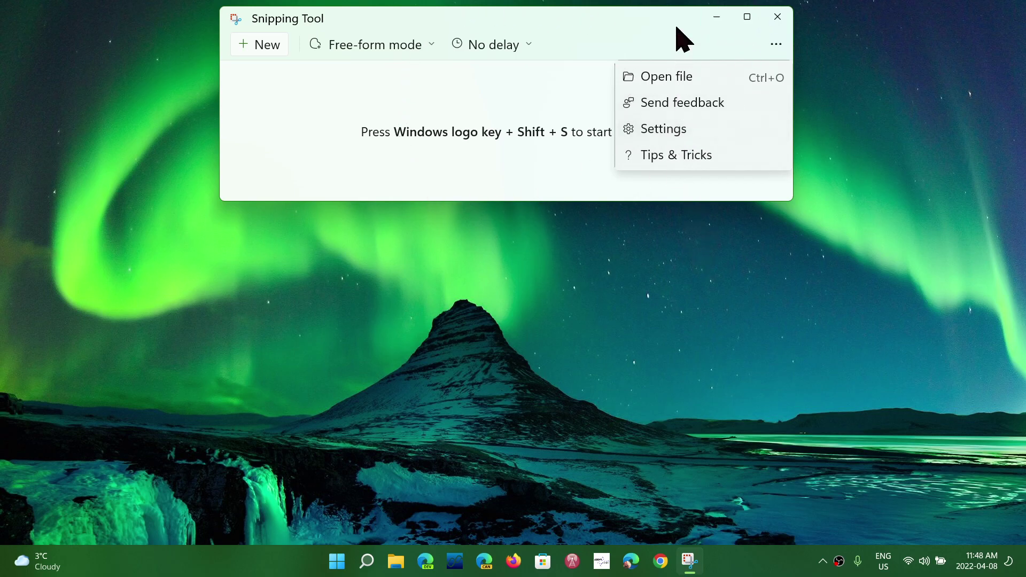
Step: Review the Shortcuts, Snipping and About sections in Settings, then close Snipping Tool
left_click(669, 130)
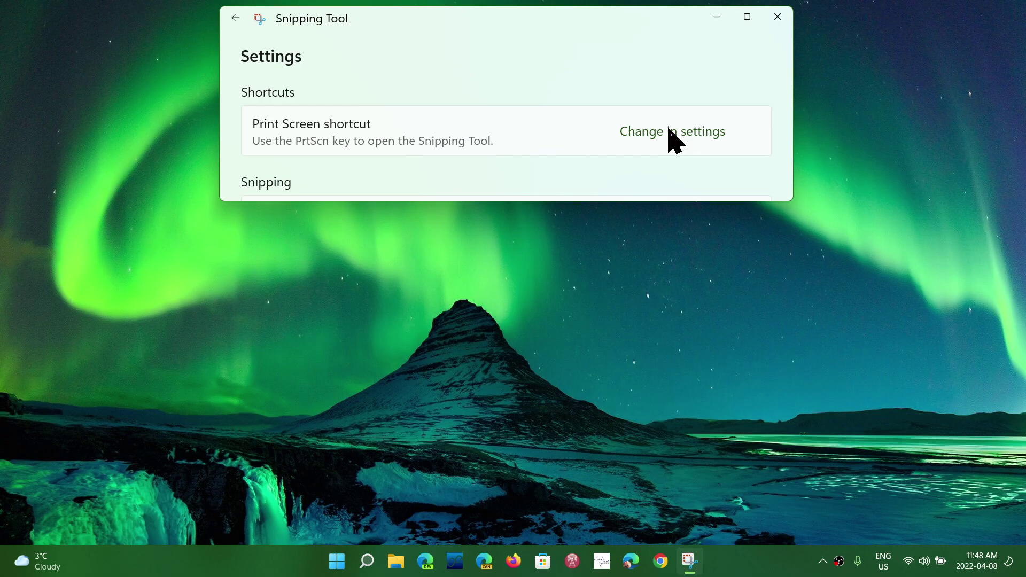
scroll(518, 145, "down", 1)
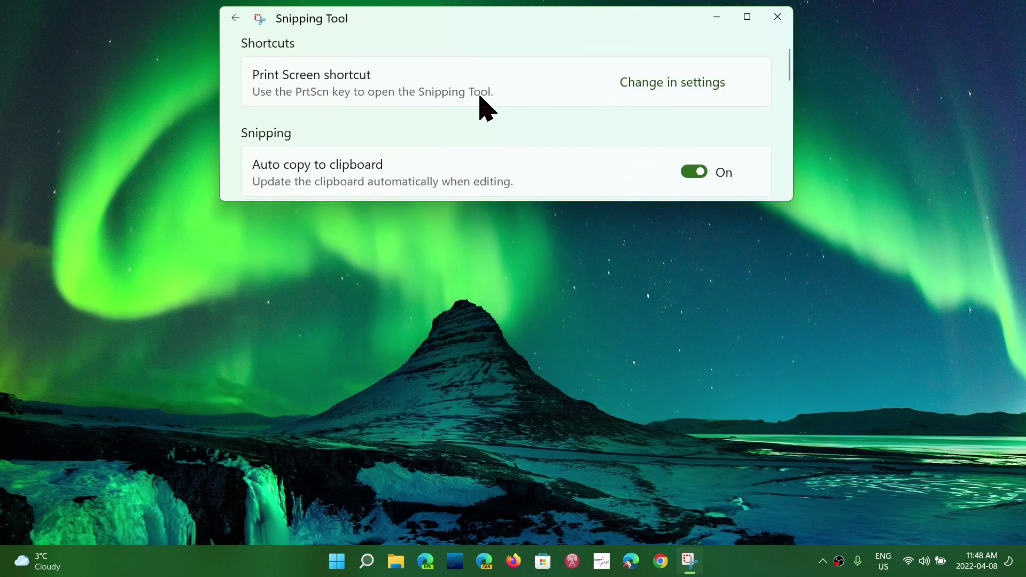
scroll(500, 133, "down", 2)
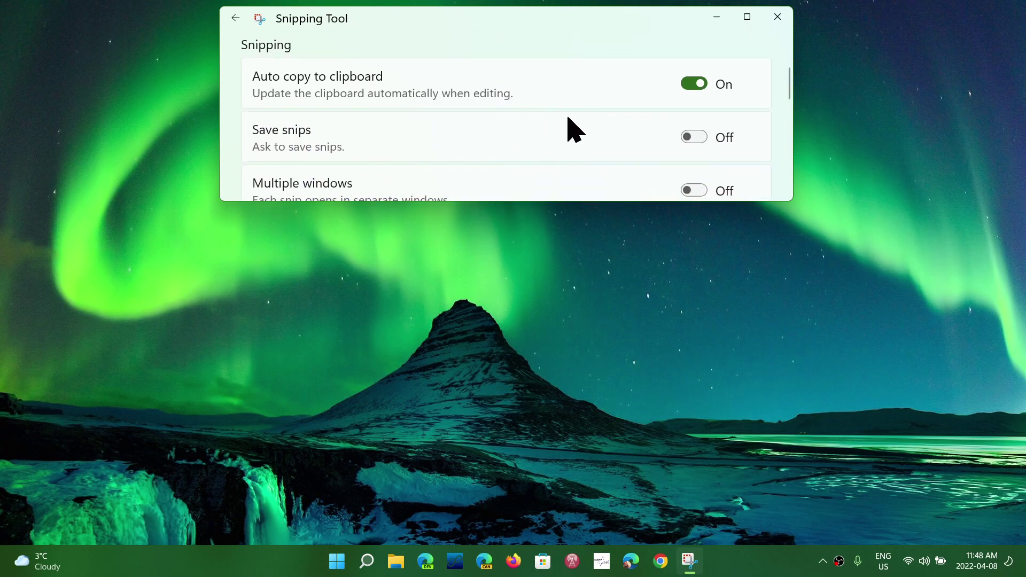
scroll(569, 119, "up", 2)
scroll(569, 118, "down", 2)
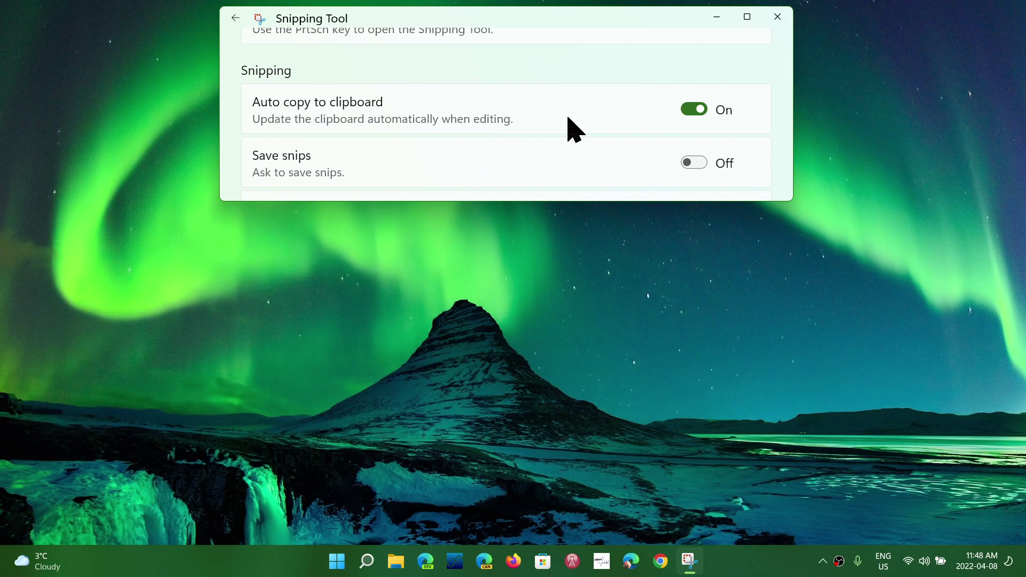
scroll(571, 125, "down", 1)
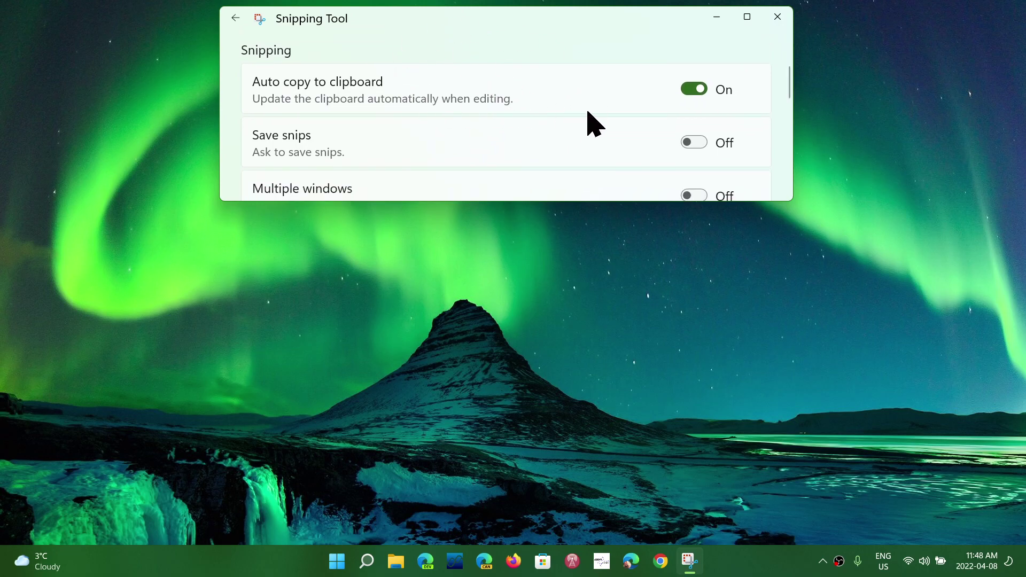
scroll(595, 124, "down", 2)
scroll(510, 99, "up", 1)
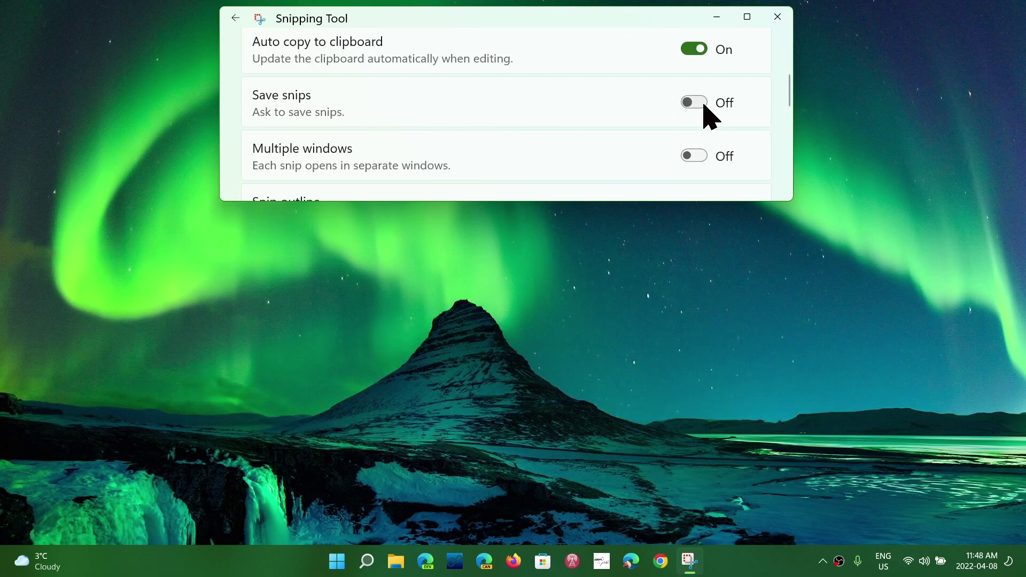
scroll(539, 128, "down", 2)
scroll(595, 137, "down", 5)
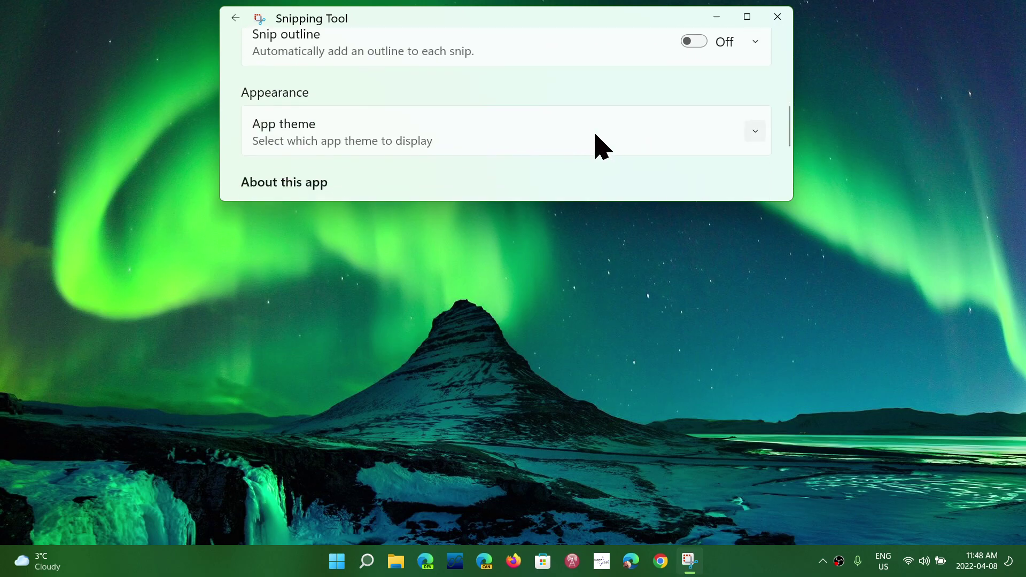
left_click(778, 17)
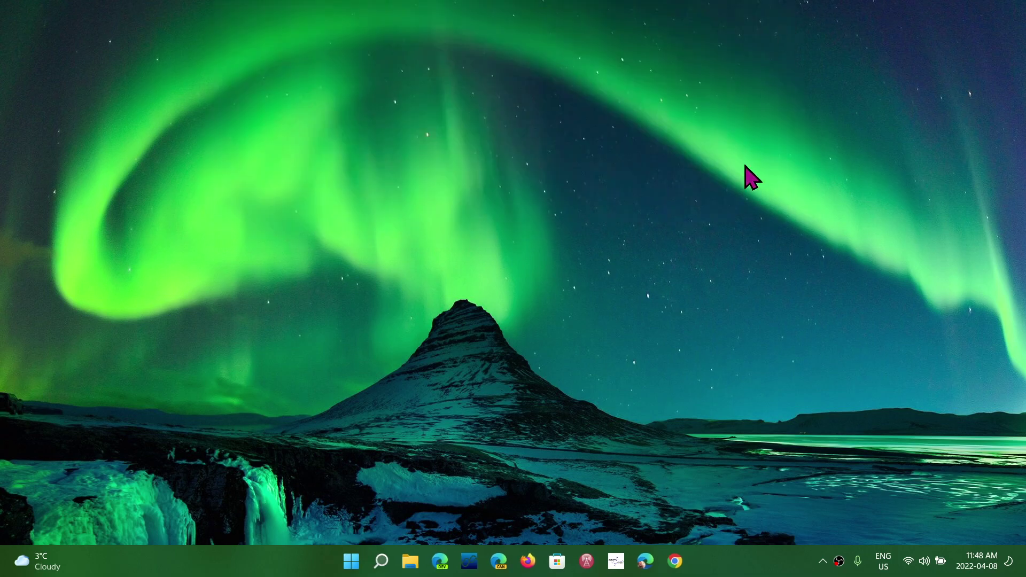